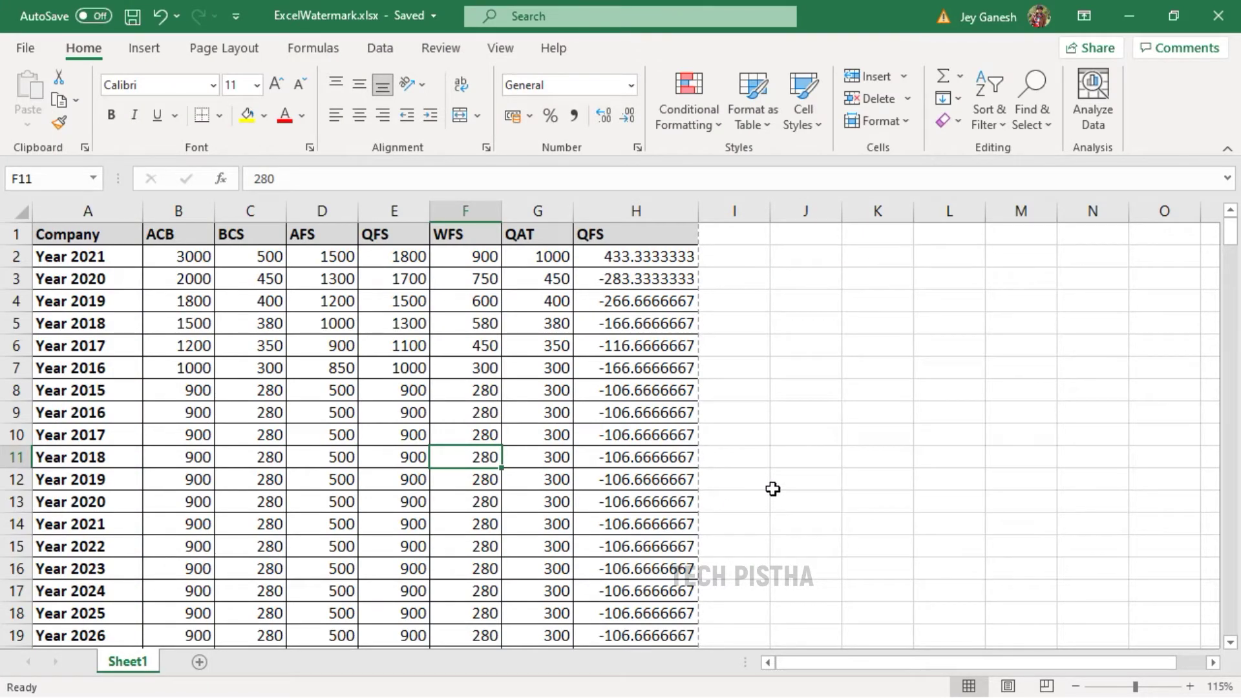
Draw a rectangle shape over cells B10:G15.
{"action": "scroll", "coordinate": [761, 472], "scroll_direction": "down", "scroll_amount": 11}
{"action": "scroll", "coordinate": [743, 468], "scroll_direction": "down", "scroll_amount": 14}
{"action": "scroll", "coordinate": [715, 463], "scroll_direction": "up", "scroll_amount": 4}
{"action": "scroll", "coordinate": [692, 491], "scroll_direction": "down", "scroll_amount": 20}
{"action": "scroll", "coordinate": [763, 472], "scroll_direction": "up", "scroll_amount": 20}
{"action": "scroll", "coordinate": [493, 444], "scroll_direction": "down", "scroll_amount": 2, "text": "ctrl"}
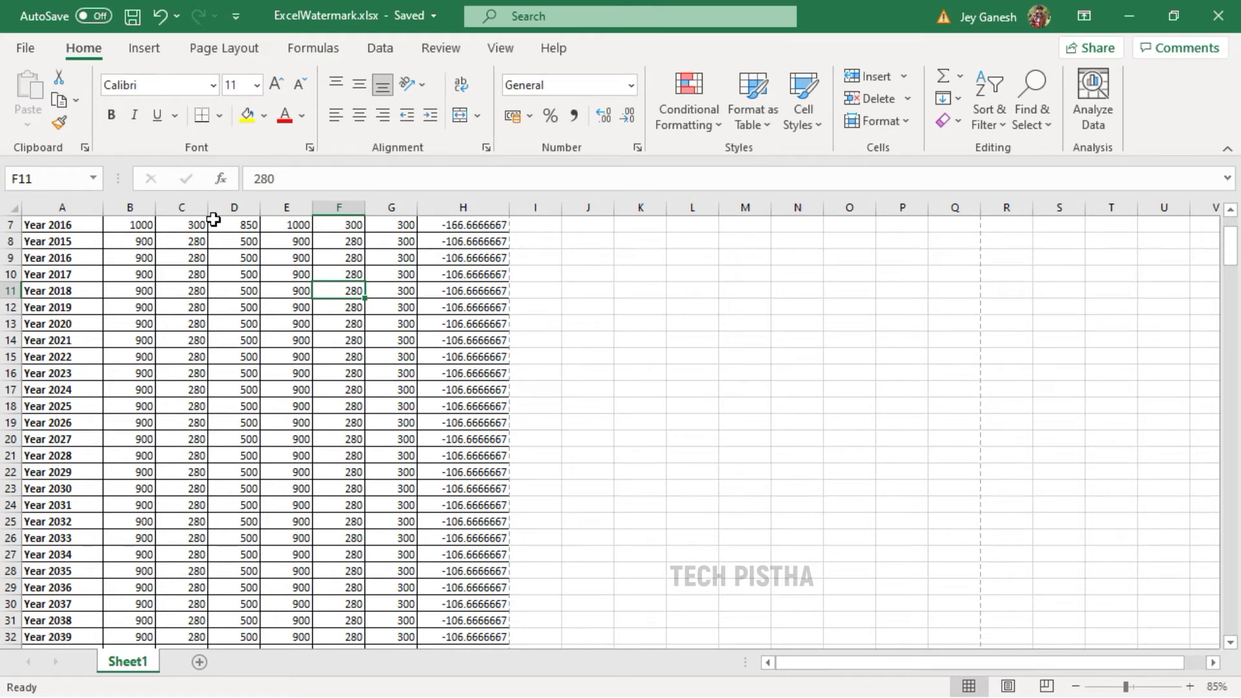
{"action": "left_click", "coordinate": [143, 49]}
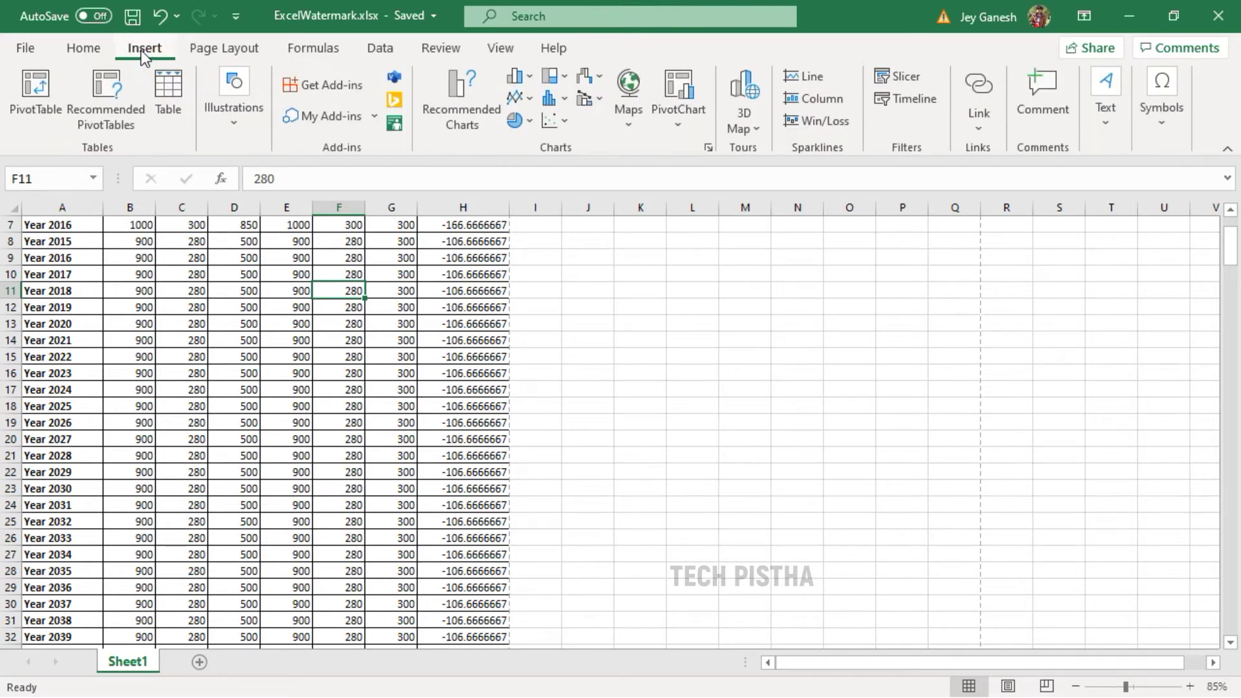
{"action": "left_click", "coordinate": [234, 116]}
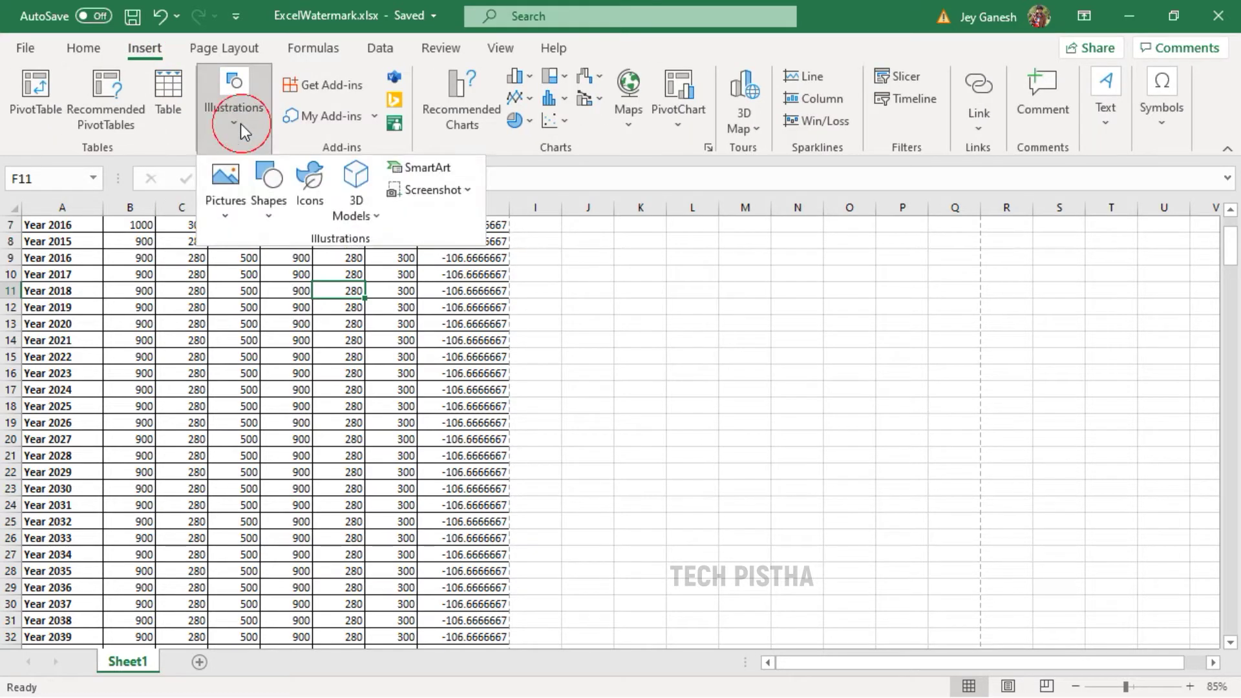
{"action": "left_click", "coordinate": [278, 191]}
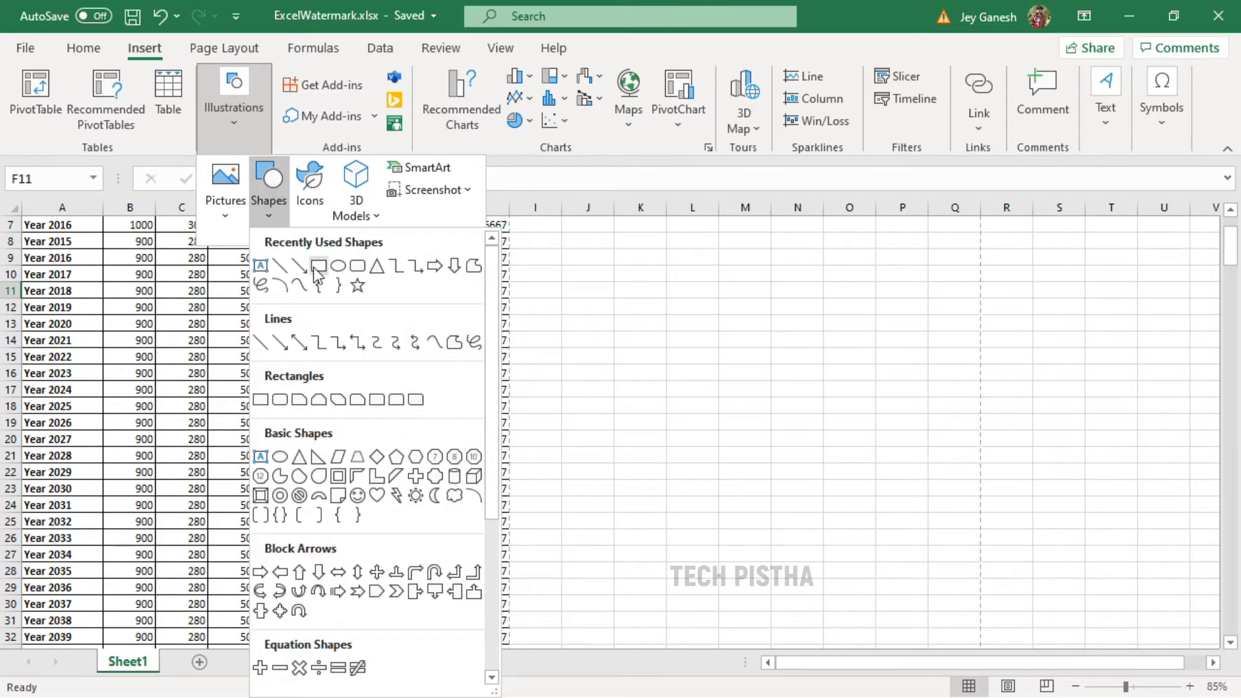
{"action": "left_click", "coordinate": [316, 267]}
{"action": "mouse_move", "coordinate": [114, 276]}
{"action": "left_mouse_down"}
{"action": "mouse_move", "coordinate": [355, 366]}
{"action": "mouse_move", "coordinate": [453, 357]}
{"action": "left_mouse_up"}
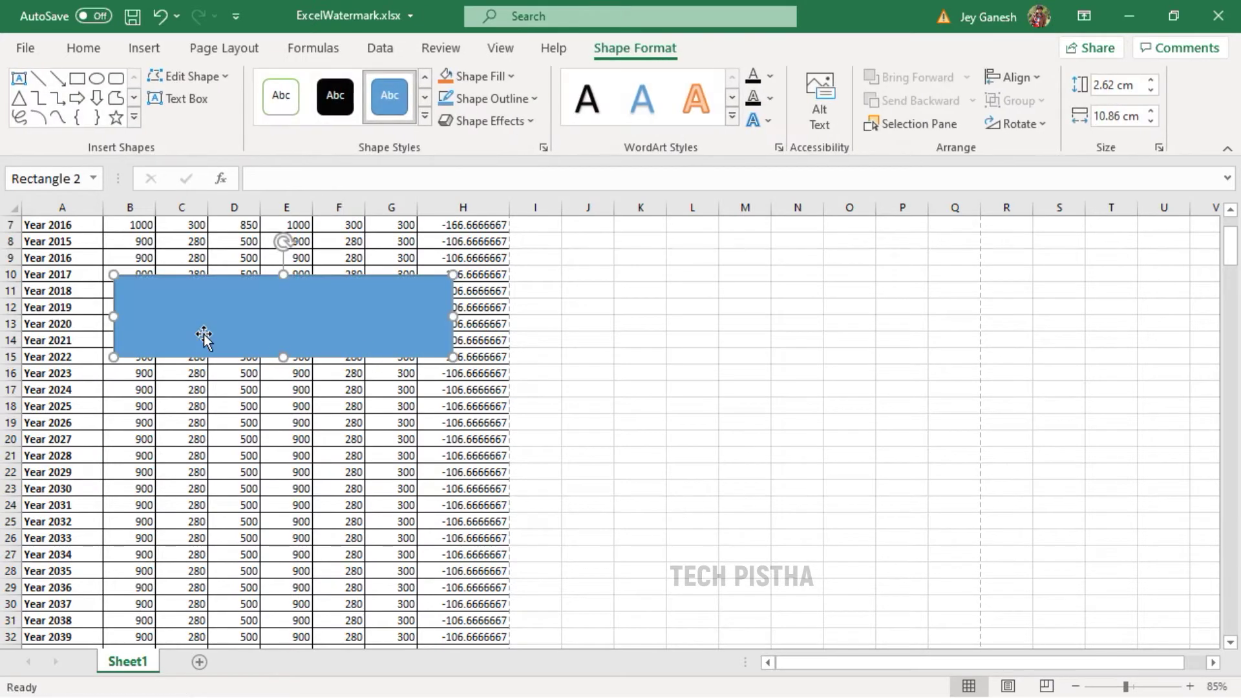
Type COPY PROTECTED in the rectangle and give it no fill and no outline.
{"action": "left_click", "coordinate": [285, 101]}
{"action": "left_click", "coordinate": [265, 319]}
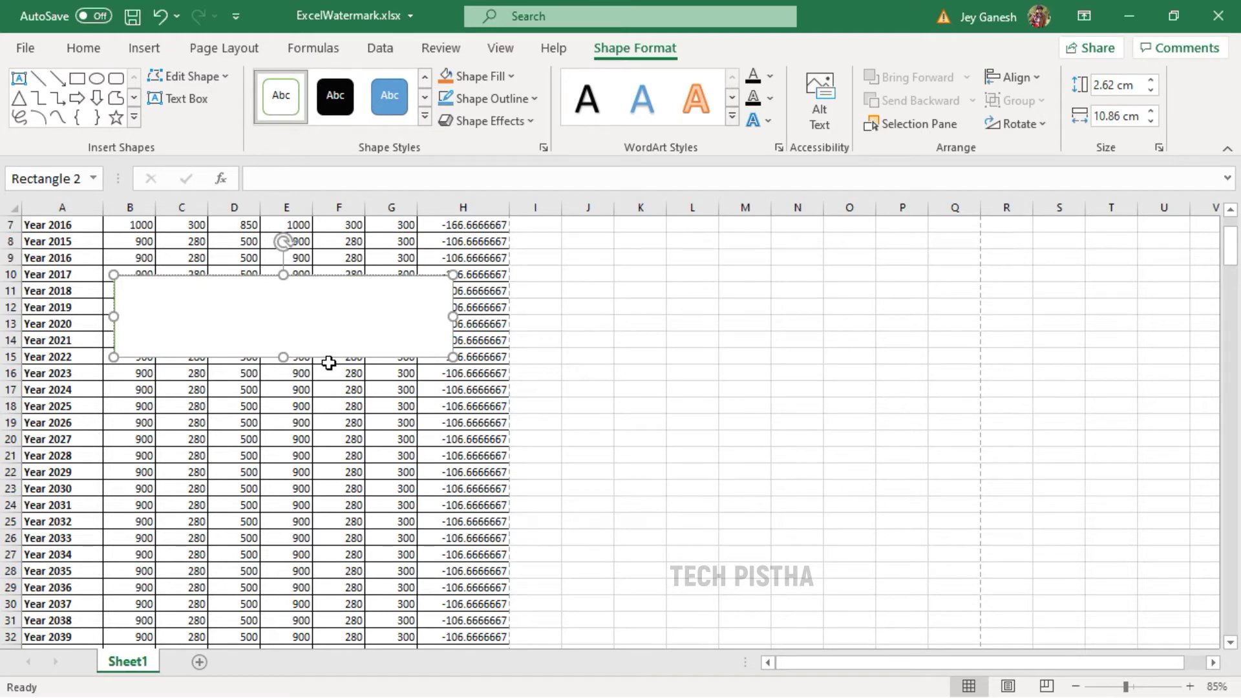
{"action": "type", "text": "COPY PROTECTED"}
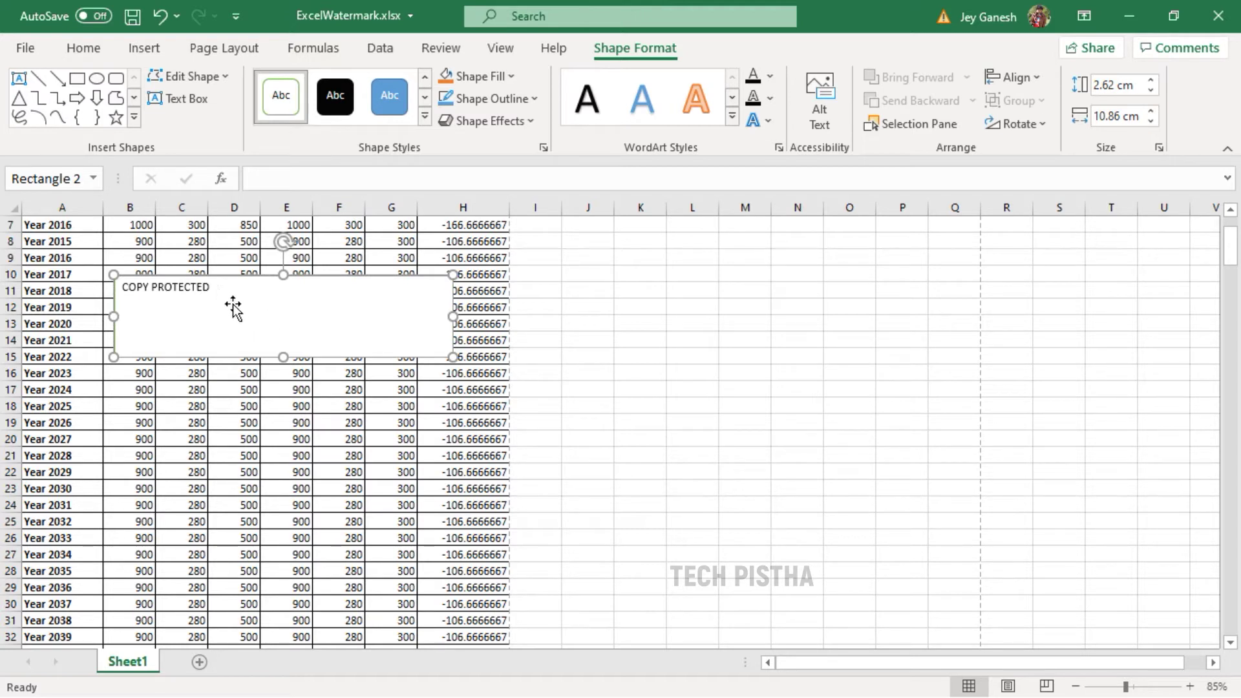
{"action": "right_click", "coordinate": [239, 308]}
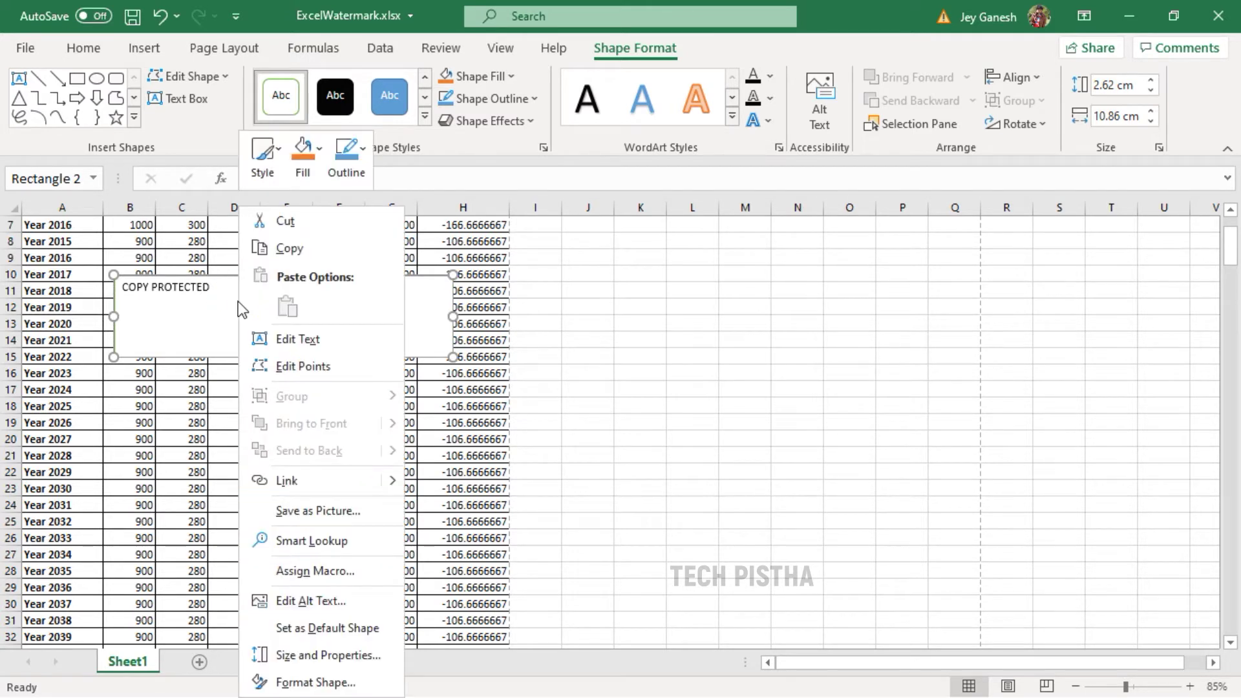
{"action": "left_click", "coordinate": [323, 683]}
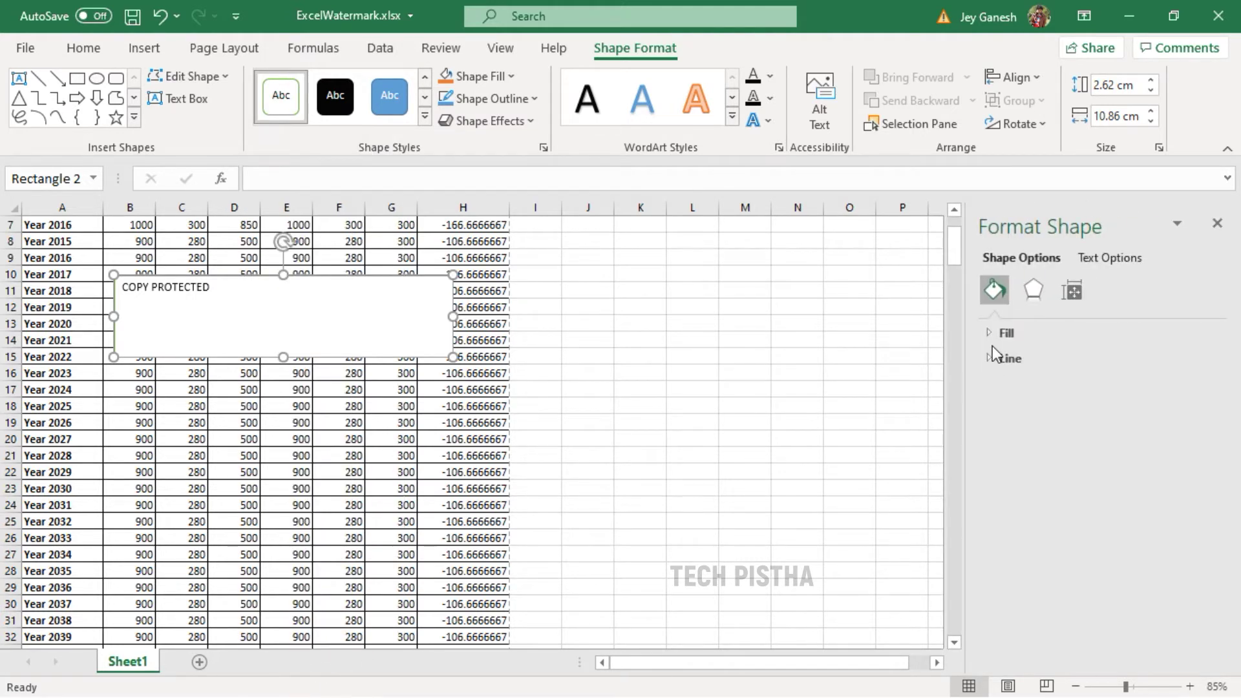
{"action": "left_click", "coordinate": [995, 333]}
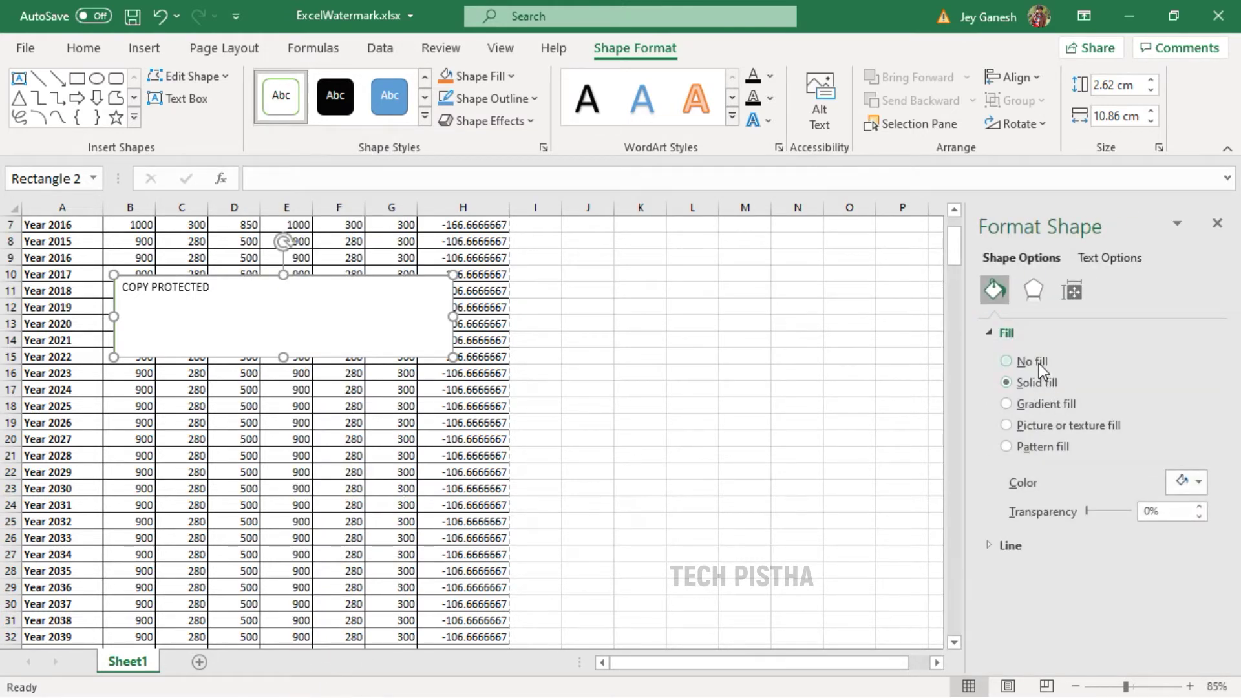
{"action": "left_click", "coordinate": [1036, 362]}
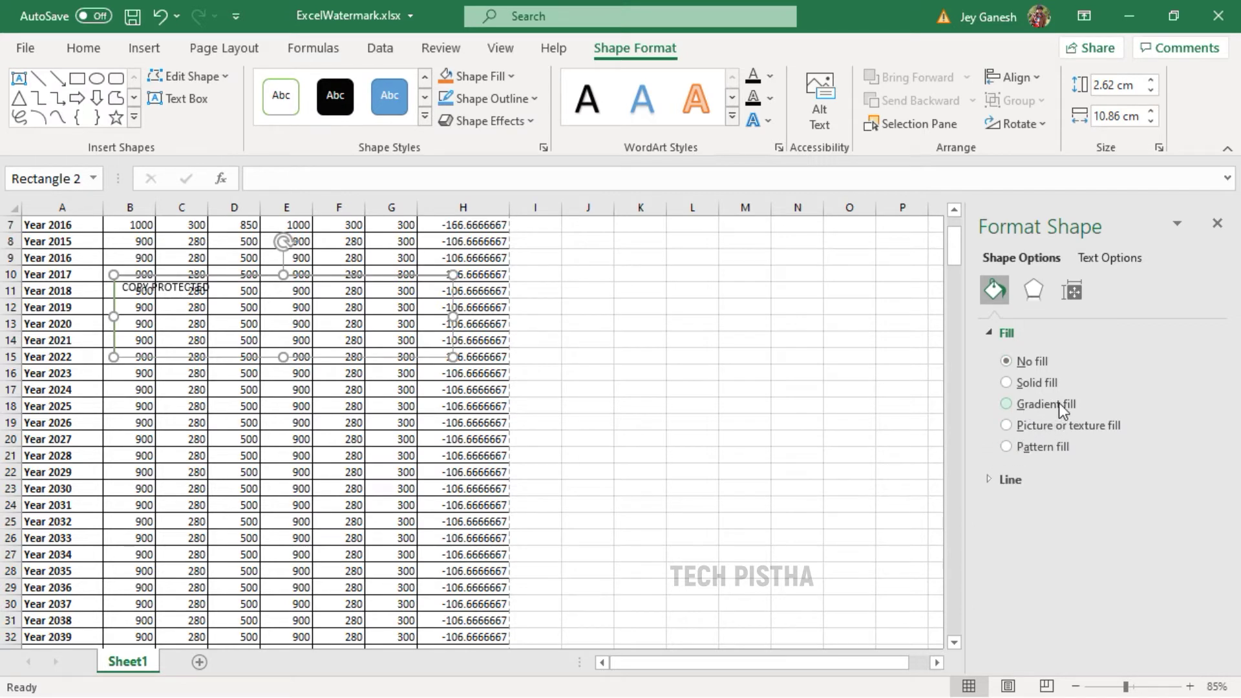
{"action": "left_click", "coordinate": [1011, 479]}
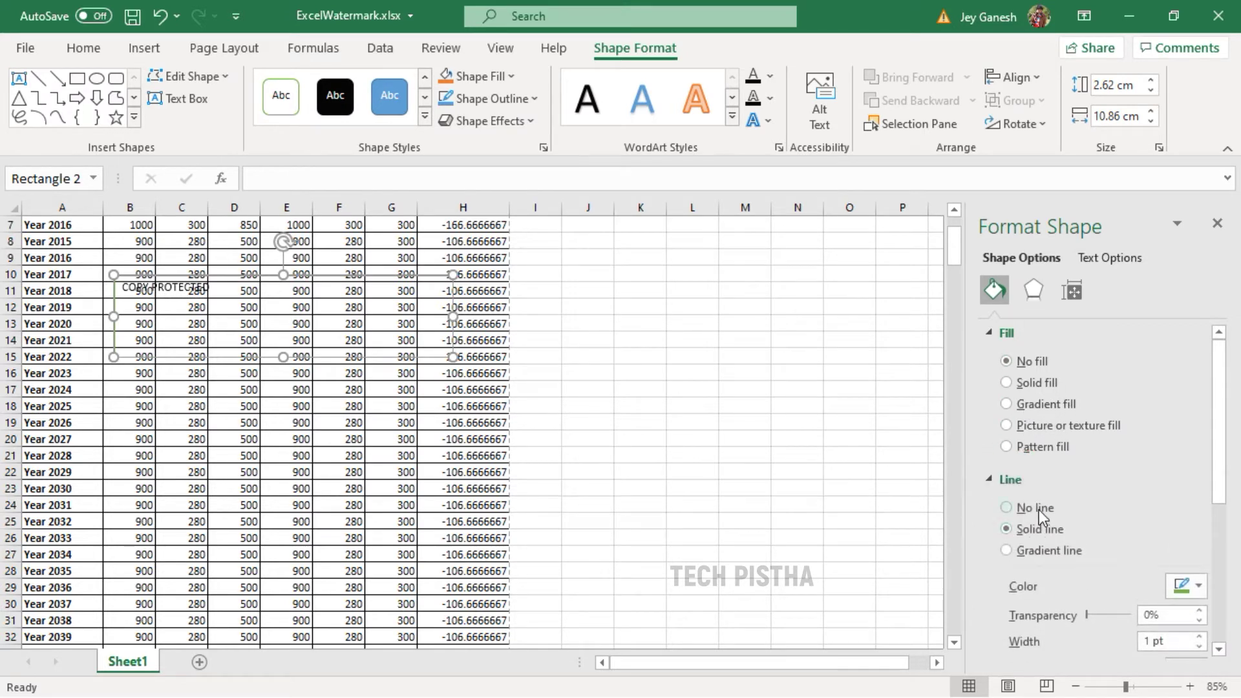
{"action": "left_click", "coordinate": [1038, 510]}
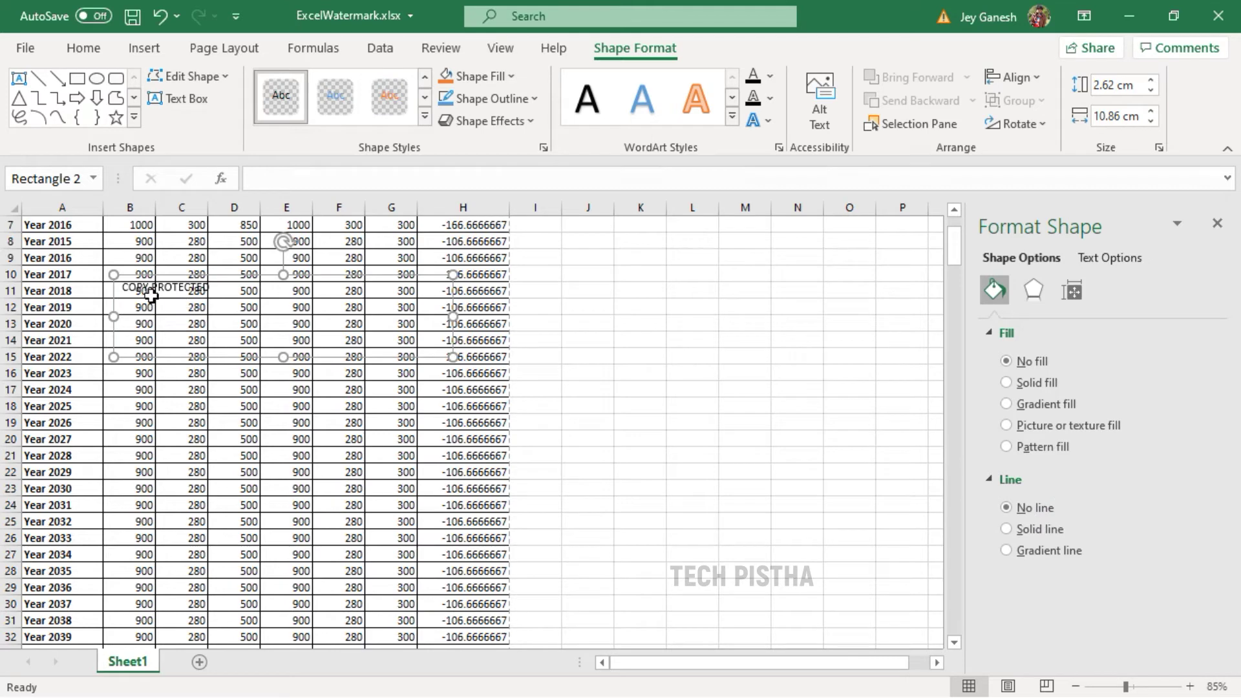
Make the text 50 pt Arial Black and widen the box to fit one line.
{"action": "left_click_drag", "start_coordinate": [152, 295], "coordinate": [210, 288]}
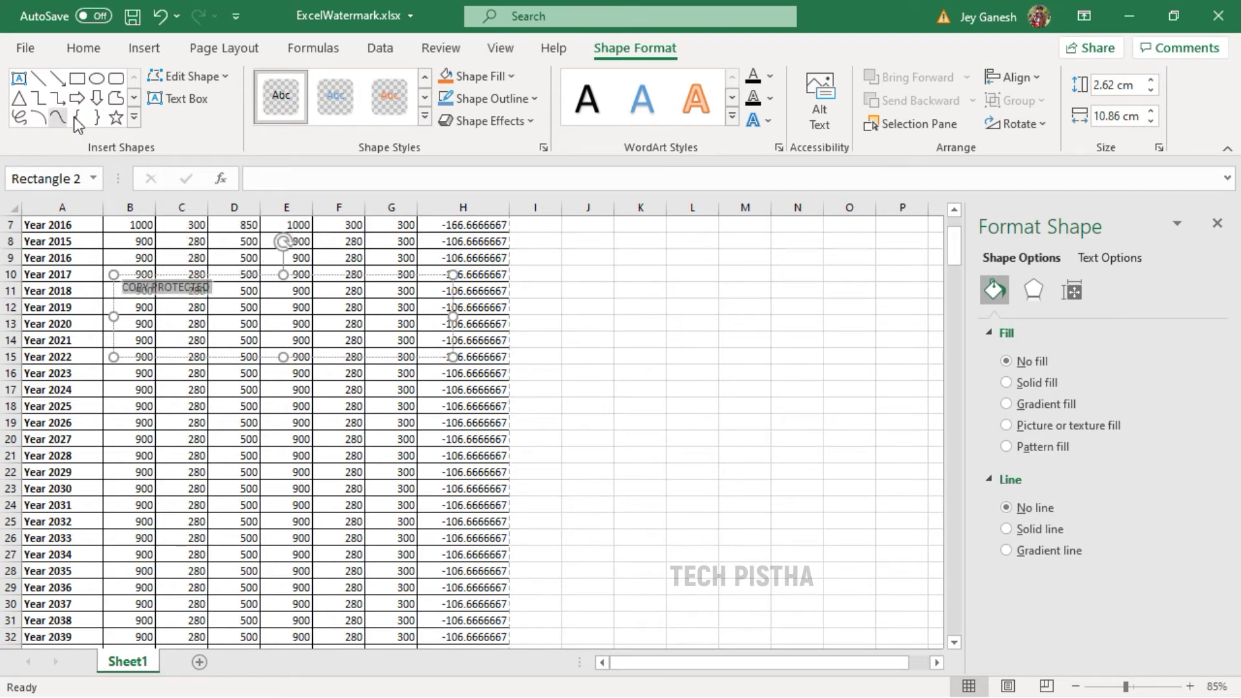
{"action": "left_click", "coordinate": [83, 48]}
{"action": "left_click", "coordinate": [240, 84]}
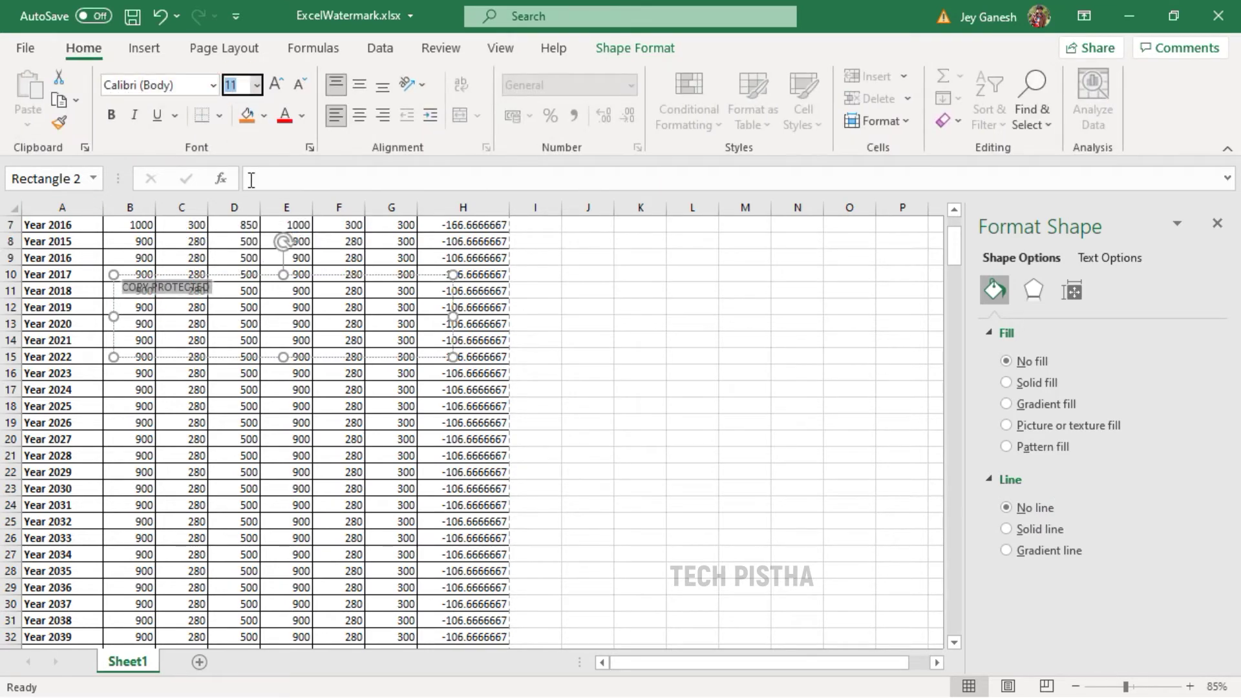
{"action": "type", "text": "50"}
{"action": "key", "text": "Return"}
{"action": "left_click", "coordinate": [155, 85]}
{"action": "type", "text": "Arial Black"}
{"action": "key", "text": "Return"}
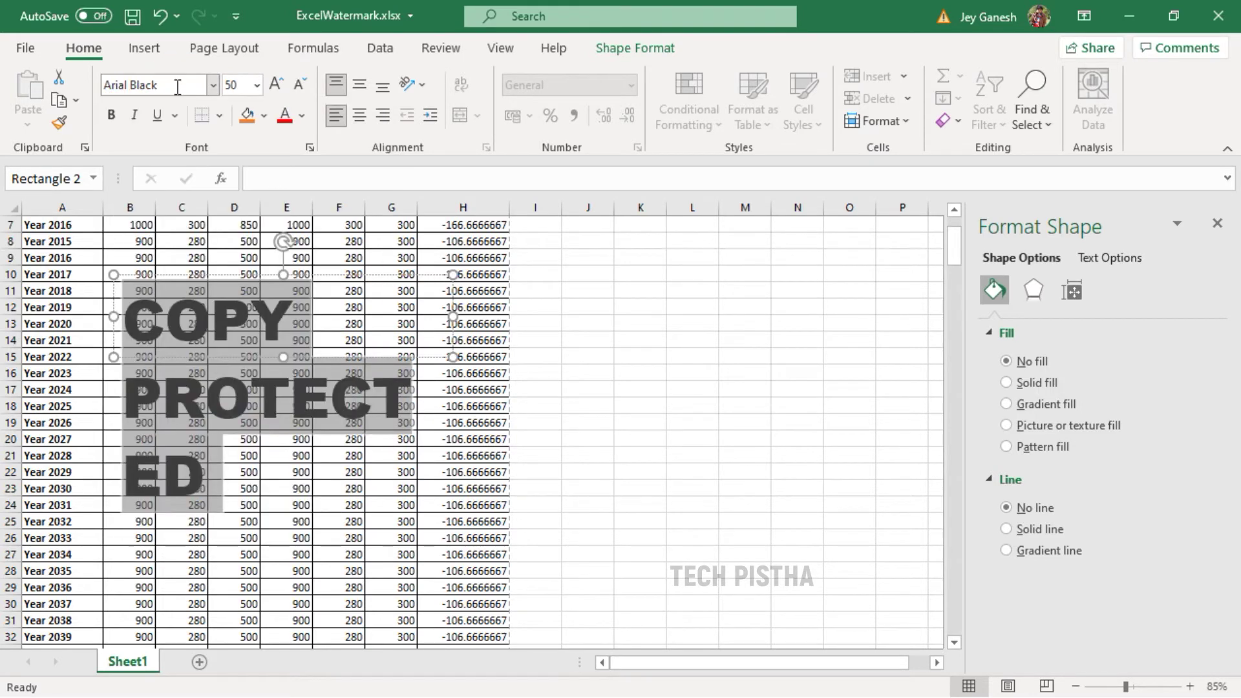
{"action": "left_click", "coordinate": [659, 321]}
{"action": "left_click", "coordinate": [284, 362]}
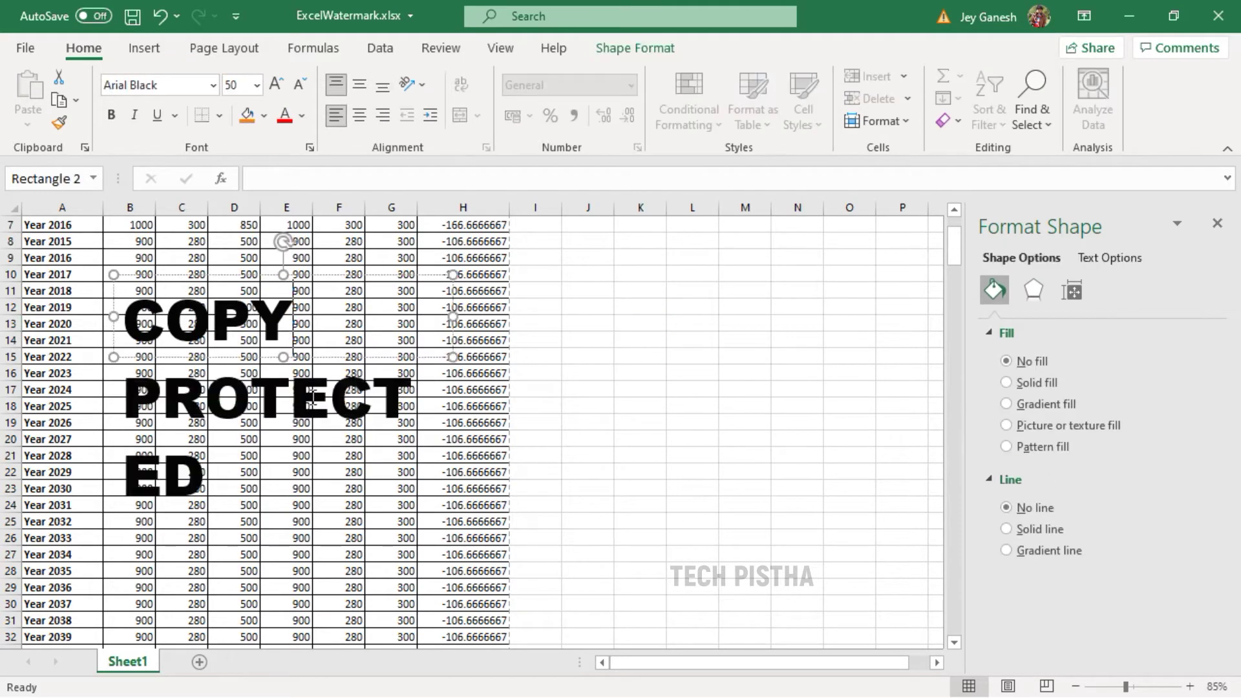
{"action": "left_click_drag", "start_coordinate": [453, 316], "coordinate": [715, 330]}
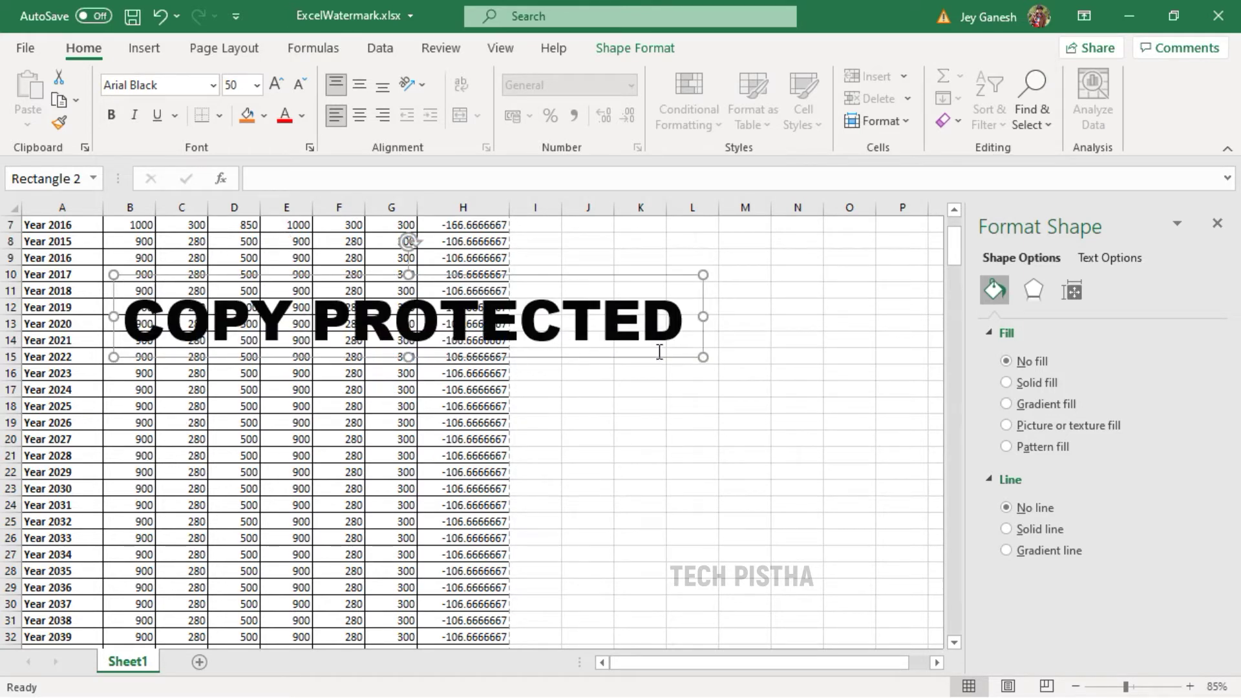
Give the COPY PROTECTED text a solid fill at 80% transparency.
{"action": "left_click", "coordinate": [1113, 261]}
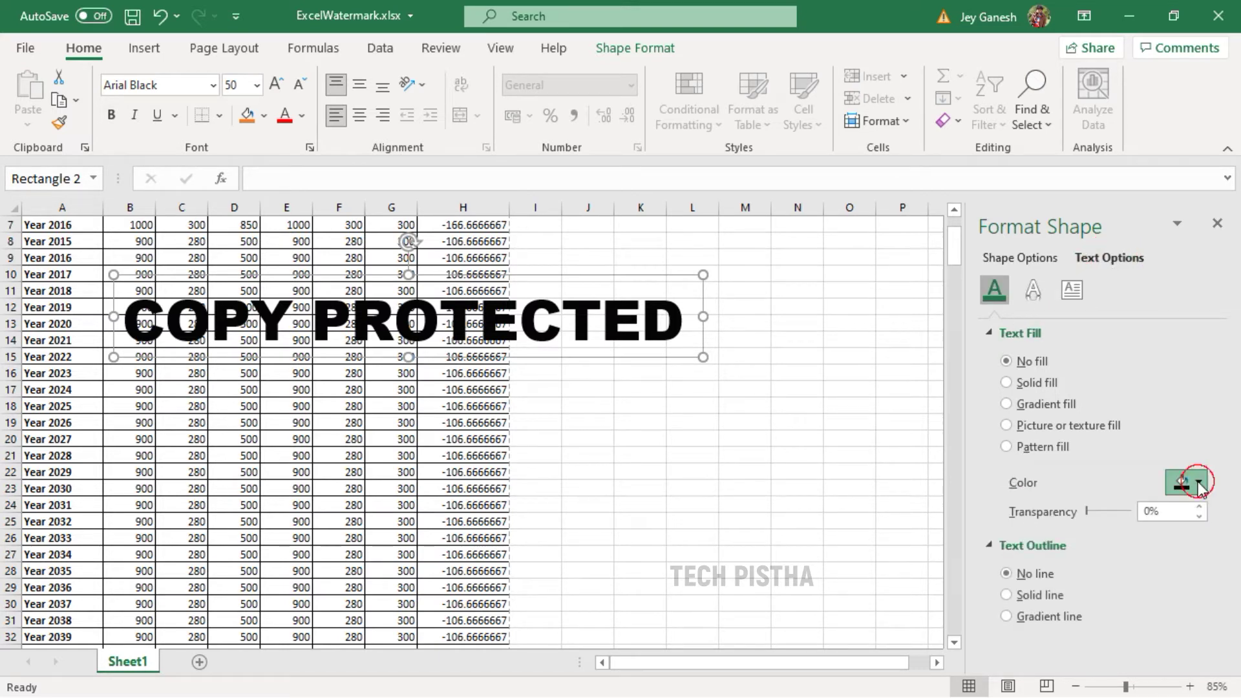
{"action": "left_click", "coordinate": [1197, 483]}
{"action": "left_click", "coordinate": [1139, 595]}
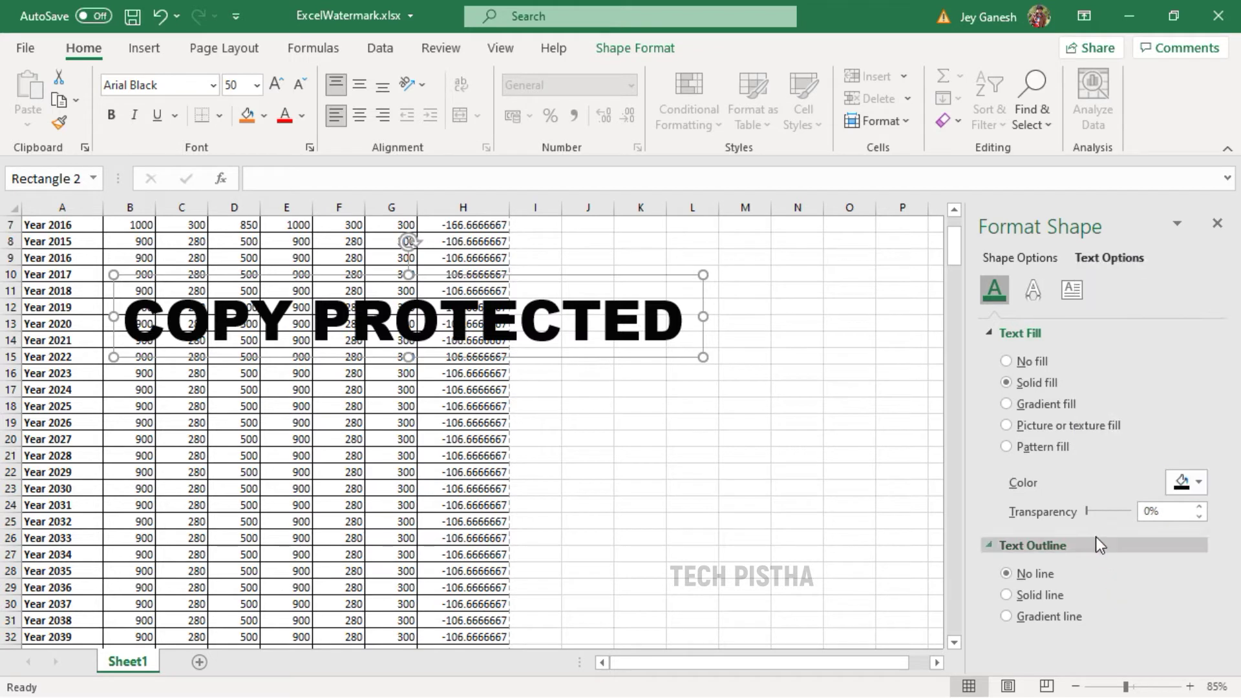
{"action": "double_click", "coordinate": [1173, 514]}
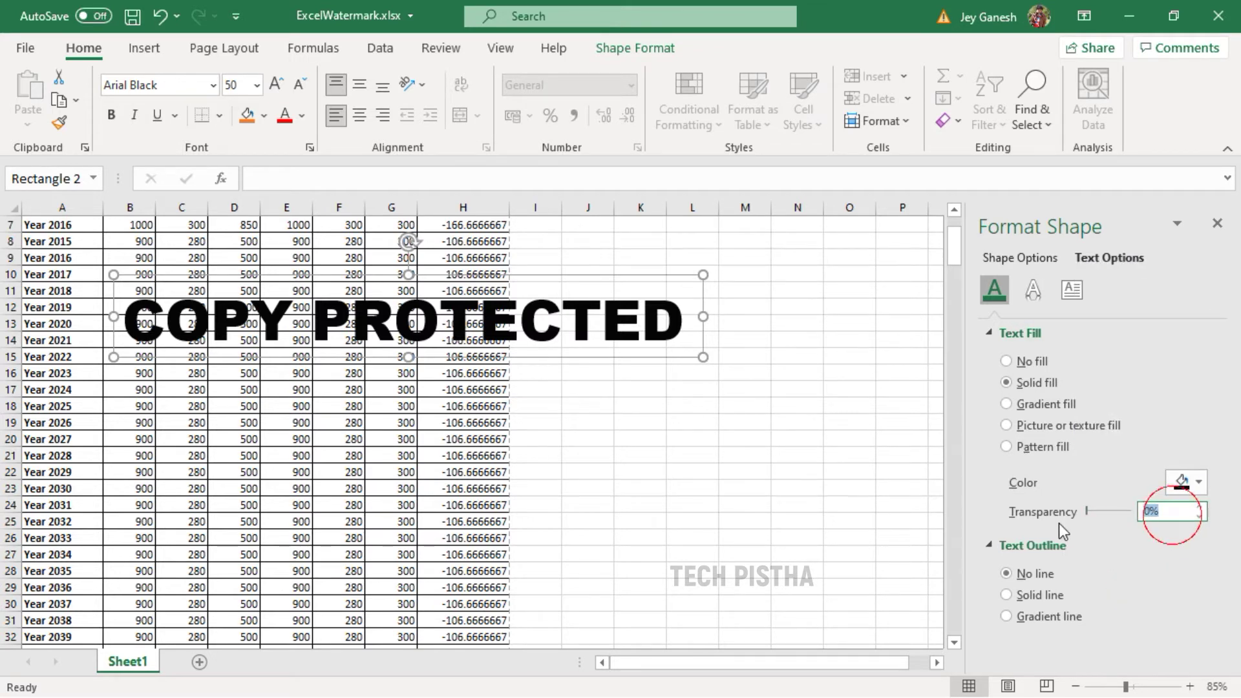
{"action": "type", "text": "80"}
{"action": "key", "text": "Return"}
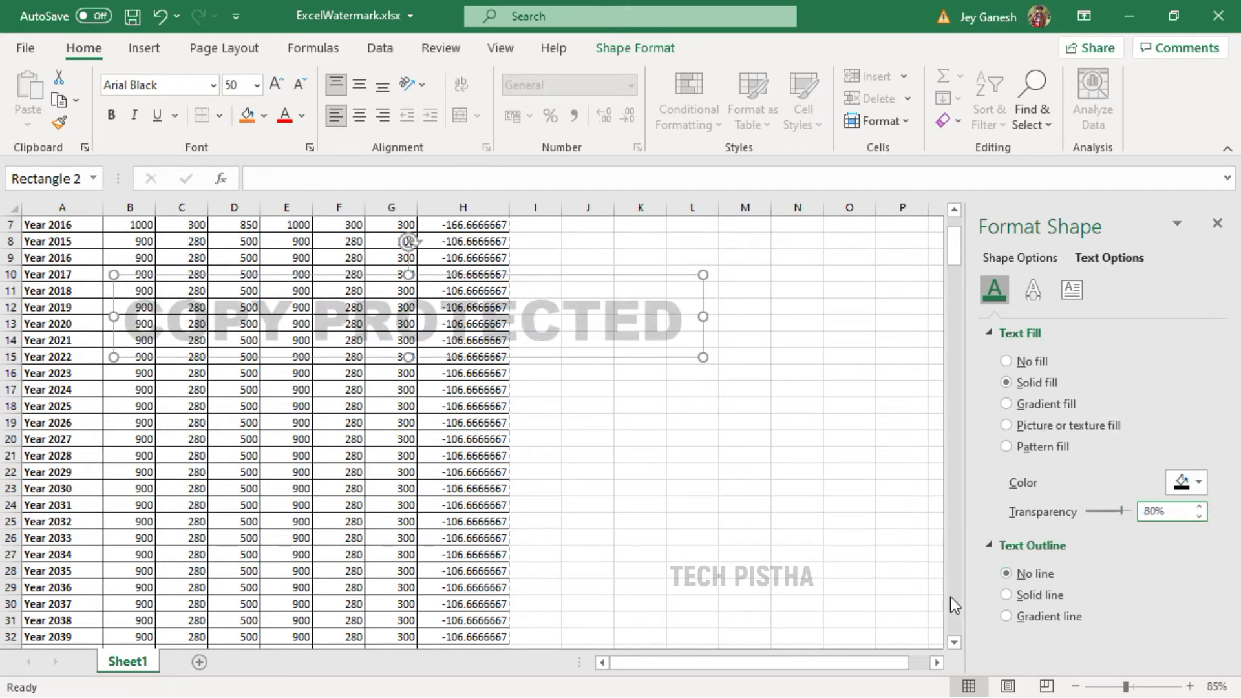
Rotate the watermark onto a diagonal and move it over columns A–F.
{"action": "left_click", "coordinate": [760, 457]}
{"action": "left_click", "coordinate": [616, 308]}
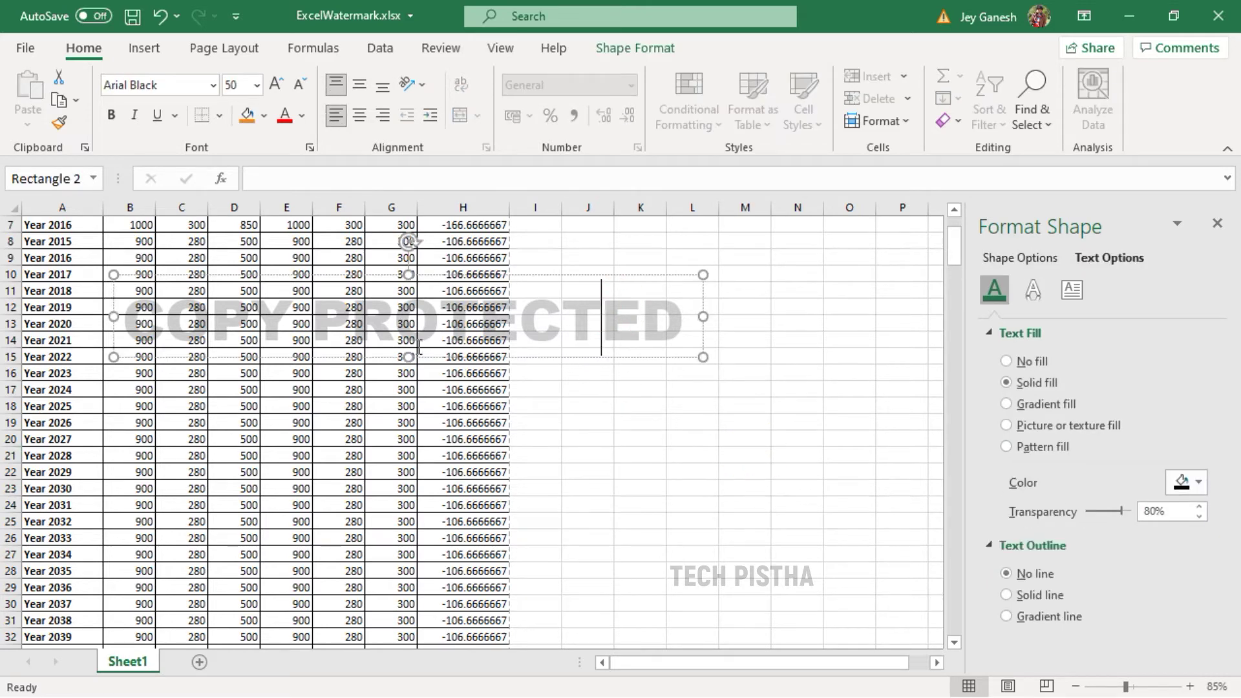
{"action": "left_click", "coordinate": [405, 243]}
{"action": "left_click_drag", "start_coordinate": [406, 243], "coordinate": [341, 244]}
{"action": "left_click", "coordinate": [679, 357]}
{"action": "left_click", "coordinate": [486, 256]}
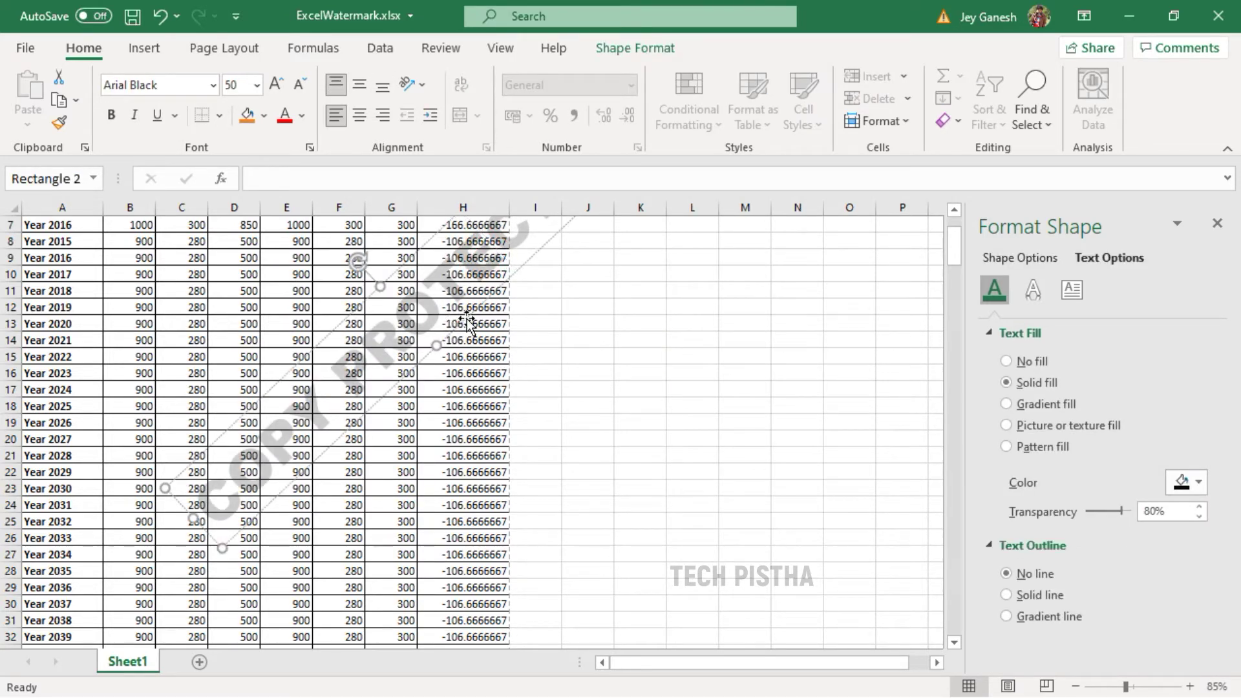
{"action": "left_click_drag", "start_coordinate": [464, 322], "coordinate": [469, 375]}
Reduce the watermark text size to 40 pt.
{"action": "left_click", "coordinate": [240, 84]}
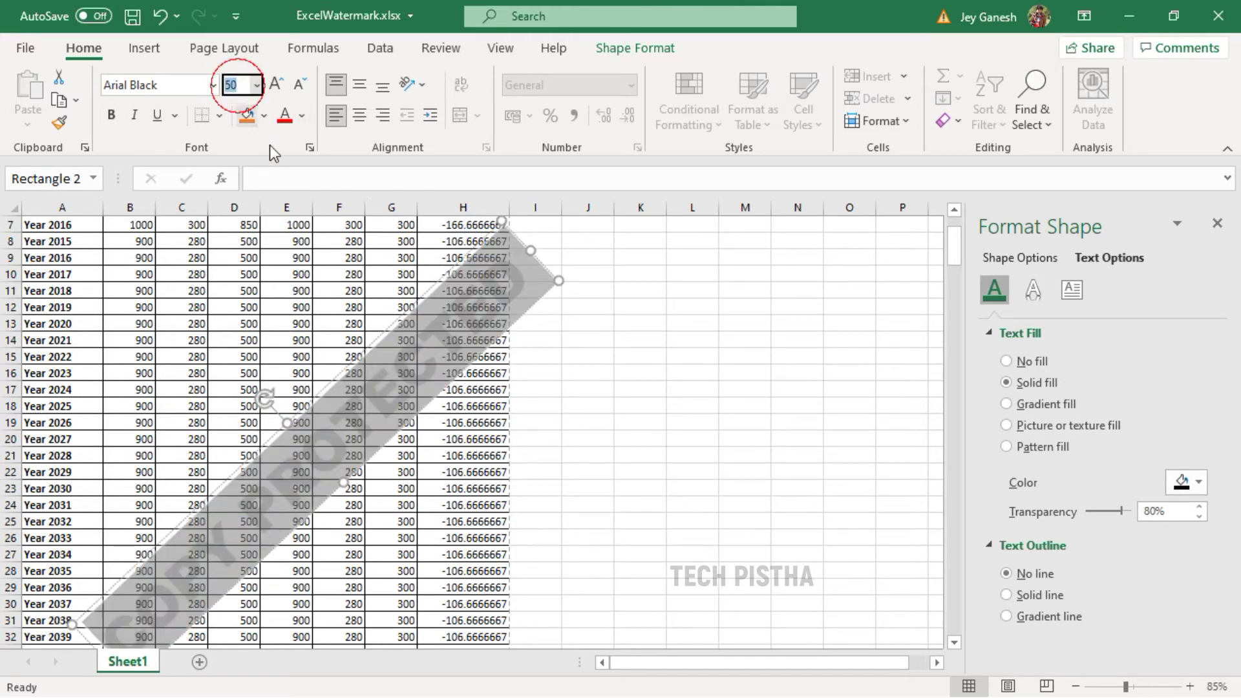
{"action": "type", "text": "40"}
{"action": "key", "text": "Return"}
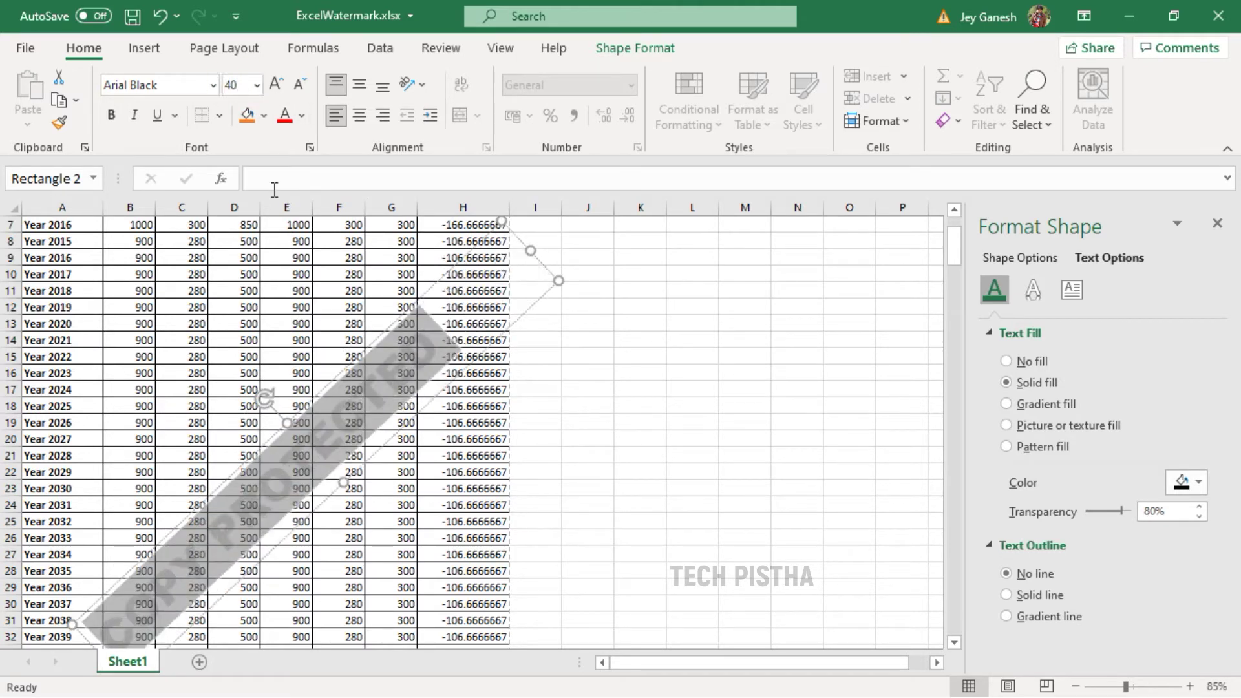
{"action": "left_click", "coordinate": [680, 382]}
{"action": "left_click", "coordinate": [402, 354]}
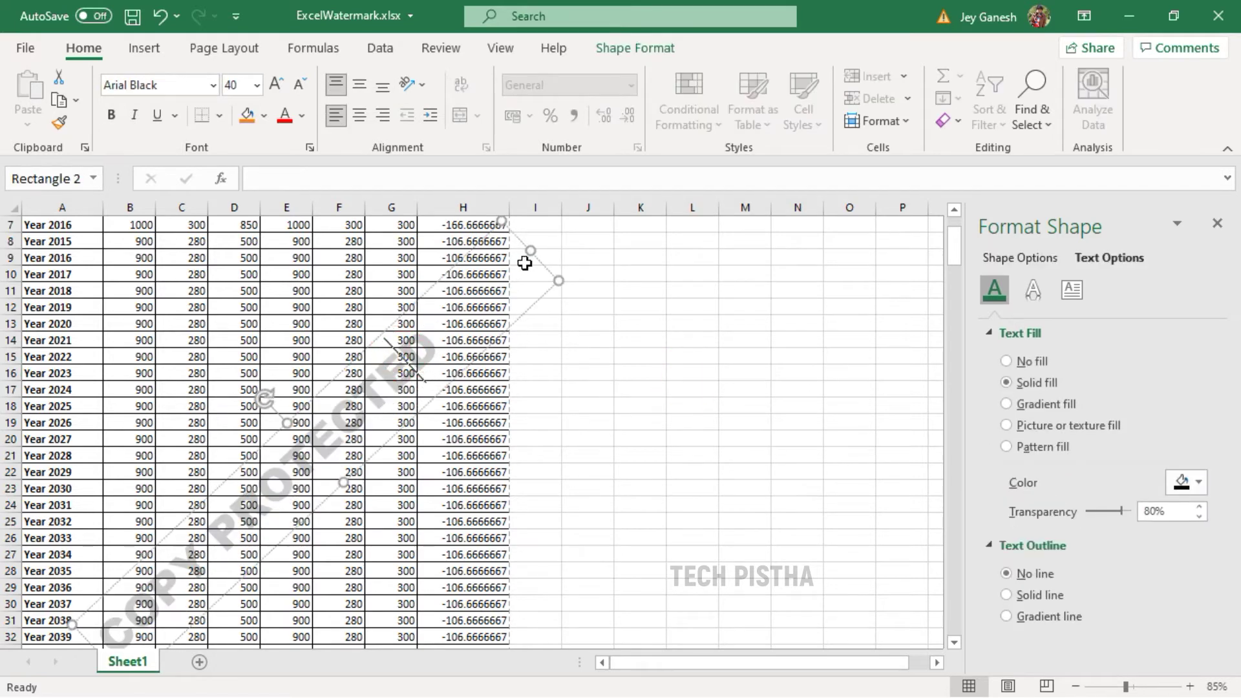
{"action": "left_click", "coordinate": [640, 489]}
{"action": "scroll", "coordinate": [599, 457], "scroll_direction": "down", "scroll_amount": 2}
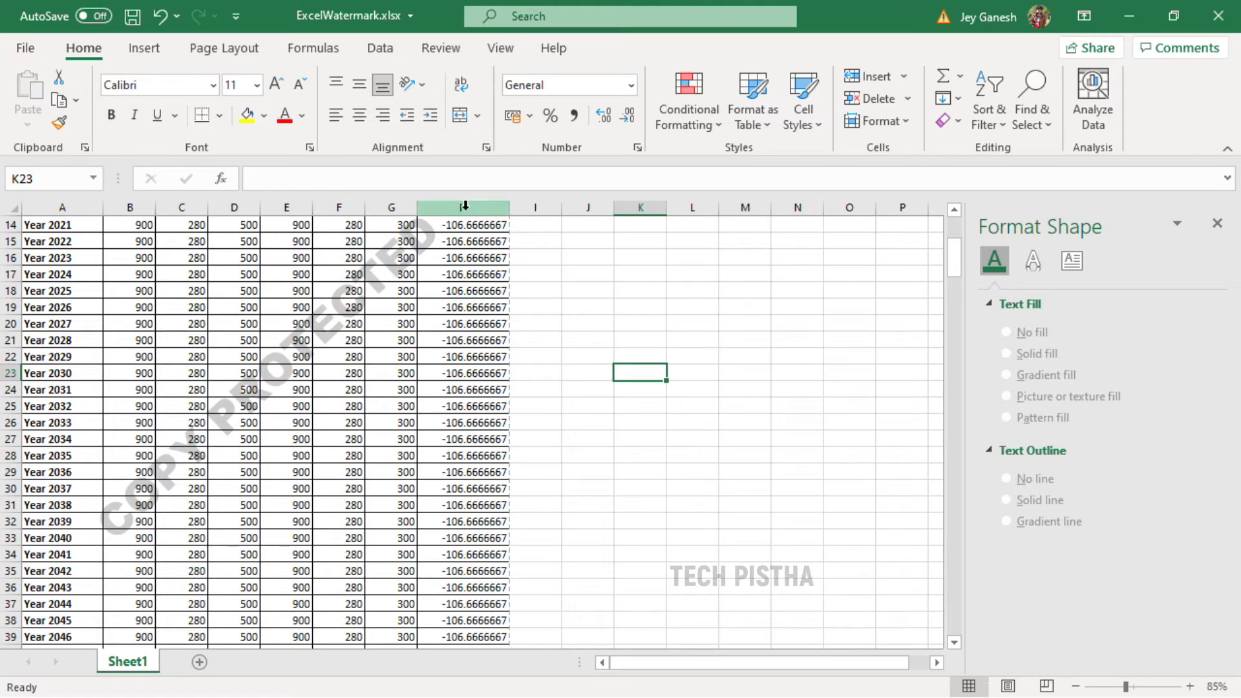
Switch the worksheet to Page Layout view and scroll back to the first page's header.
{"action": "left_click", "coordinate": [500, 49]}
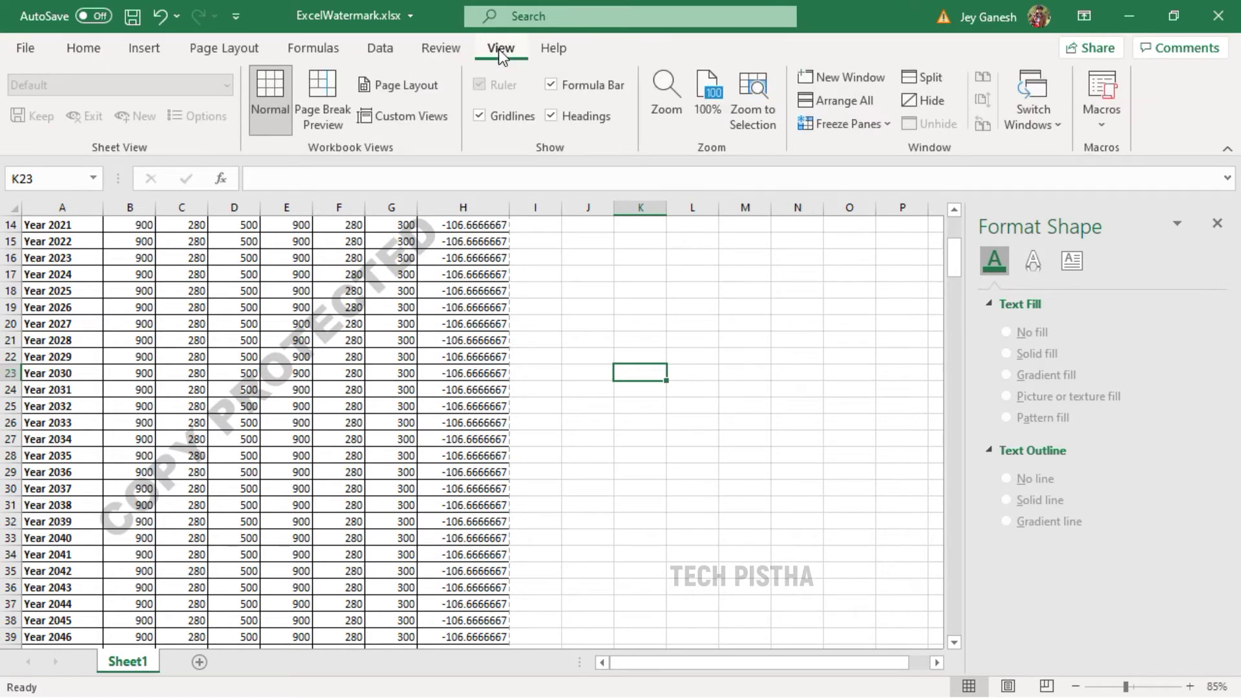
{"action": "left_click", "coordinate": [415, 87]}
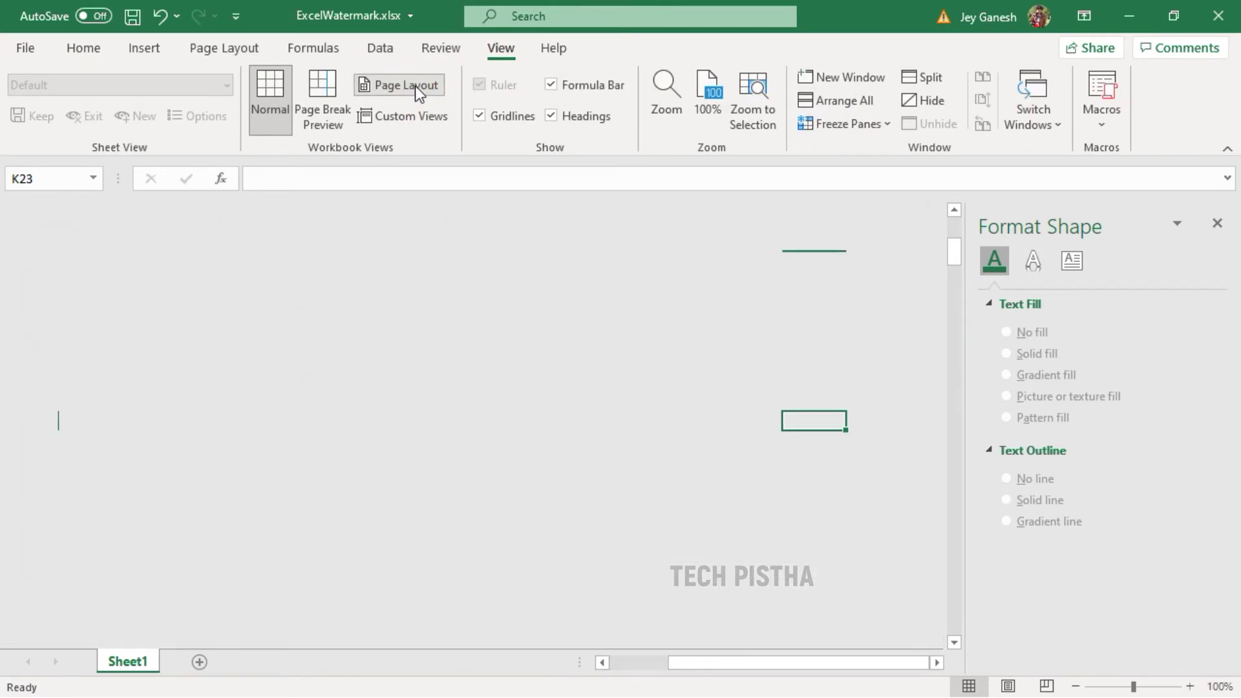
{"action": "scroll", "coordinate": [579, 442], "scroll_direction": "down", "scroll_amount": 2}
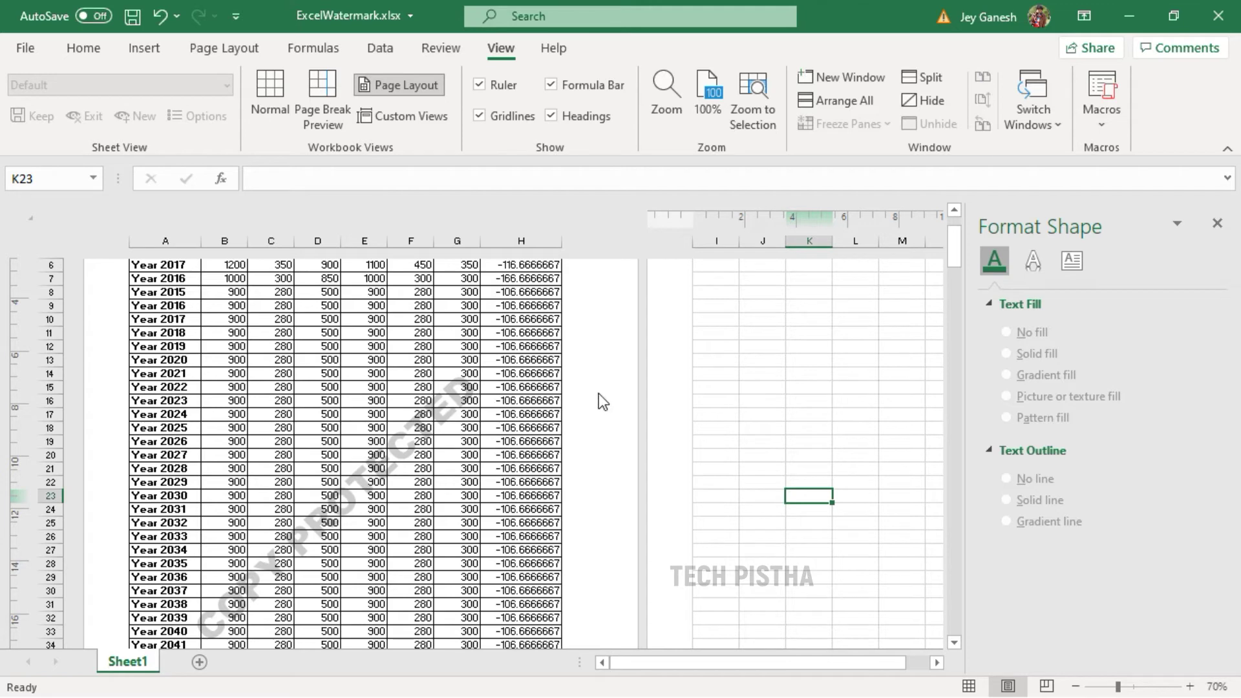
{"action": "left_click", "coordinate": [762, 400]}
{"action": "scroll", "coordinate": [718, 441], "scroll_direction": "down", "scroll_amount": 15}
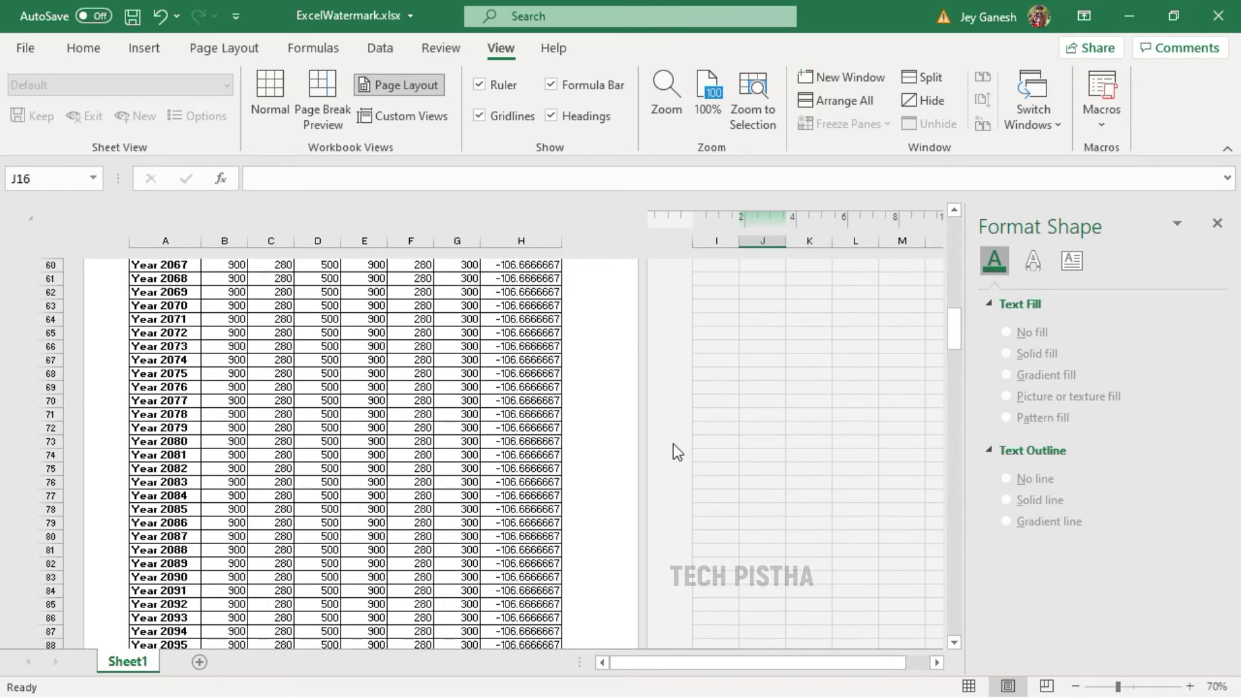
{"action": "scroll", "coordinate": [632, 444], "scroll_direction": "up", "scroll_amount": 18}
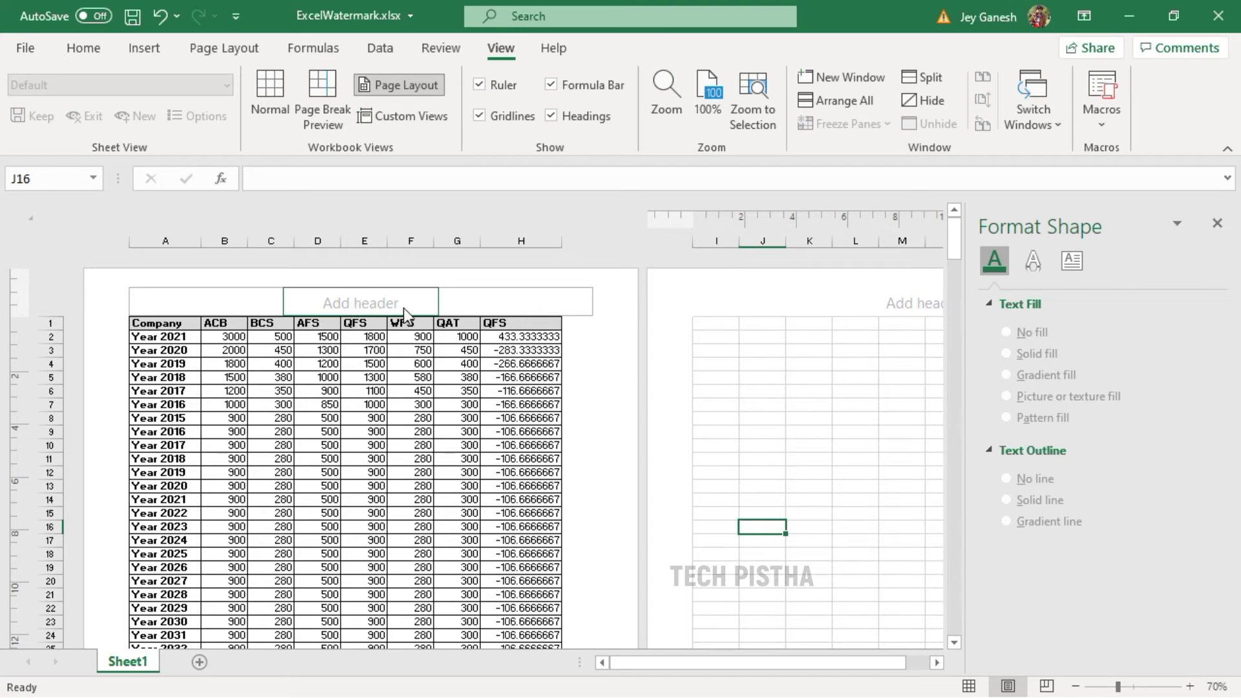
Insert techpistha.png from a file into the centre header section.
{"action": "left_click", "coordinate": [363, 305]}
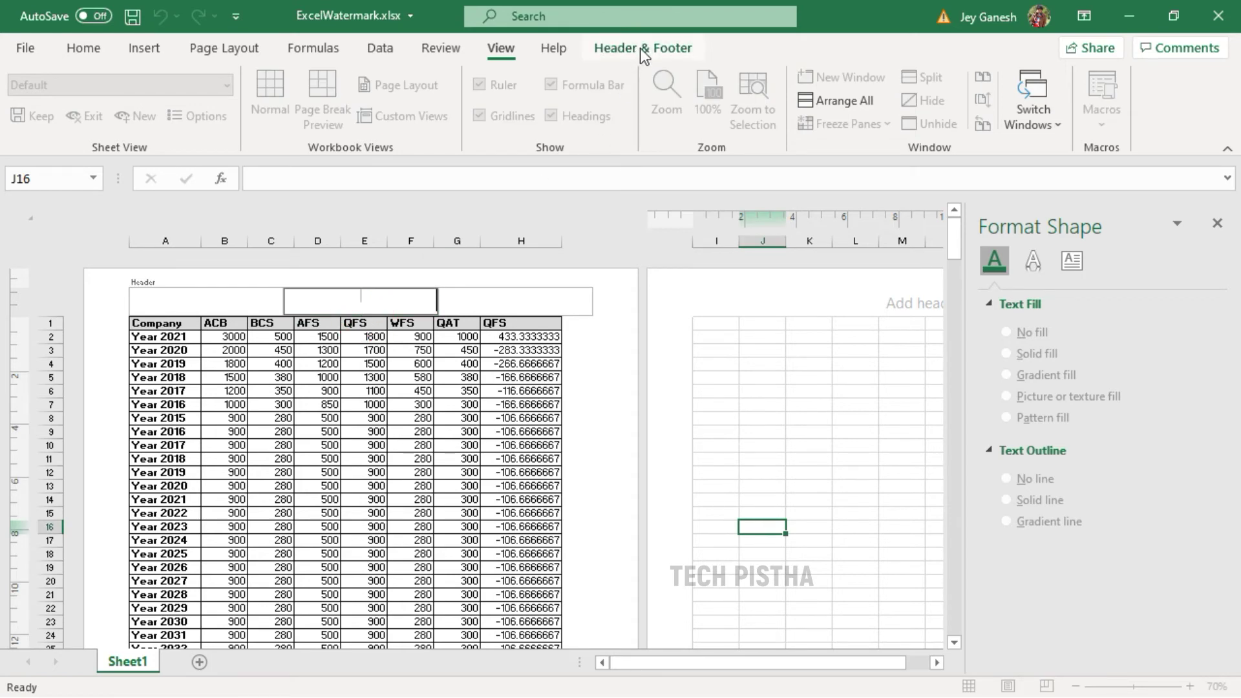
{"action": "left_click", "coordinate": [641, 49]}
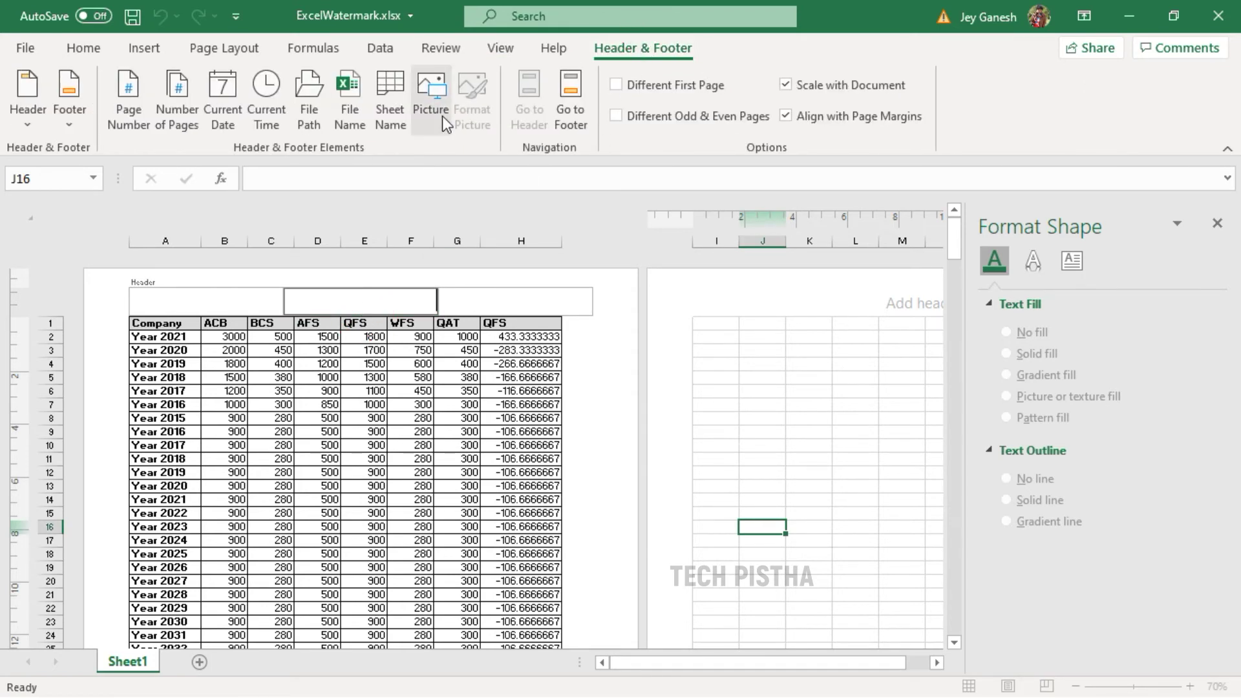
{"action": "left_click", "coordinate": [440, 96]}
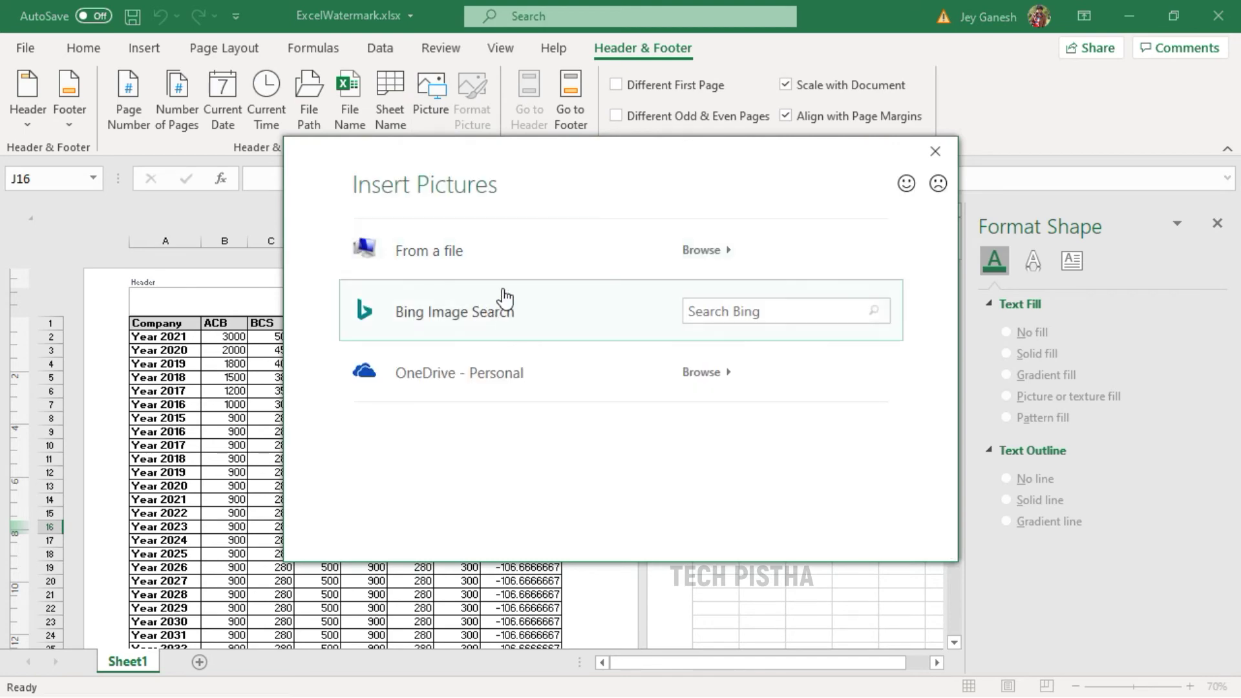
{"action": "left_click", "coordinate": [525, 257]}
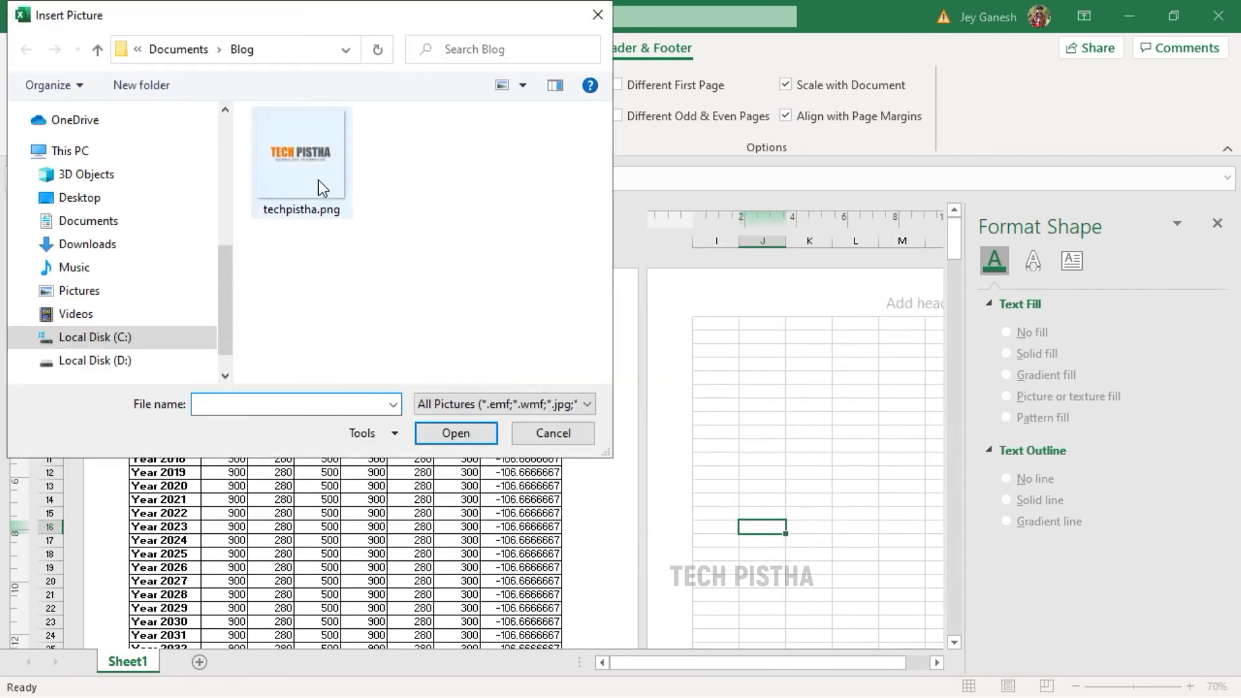
{"action": "left_click", "coordinate": [320, 182]}
{"action": "left_click", "coordinate": [456, 433]}
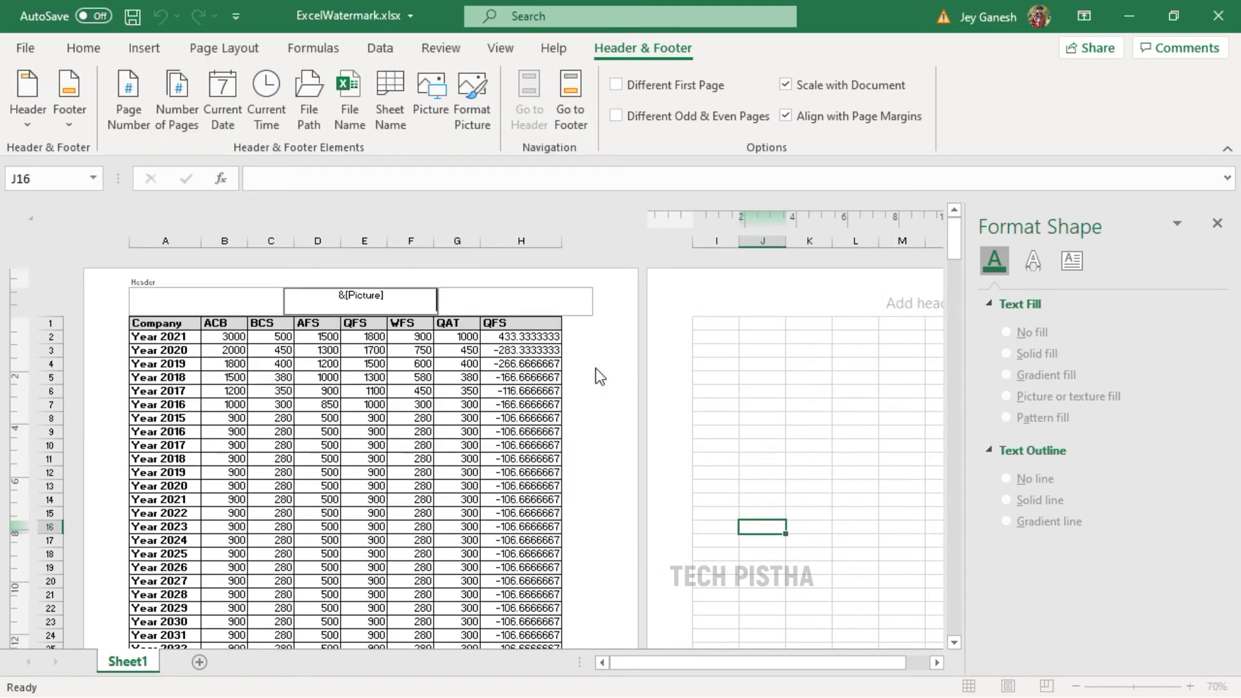
{"action": "left_click", "coordinate": [680, 381]}
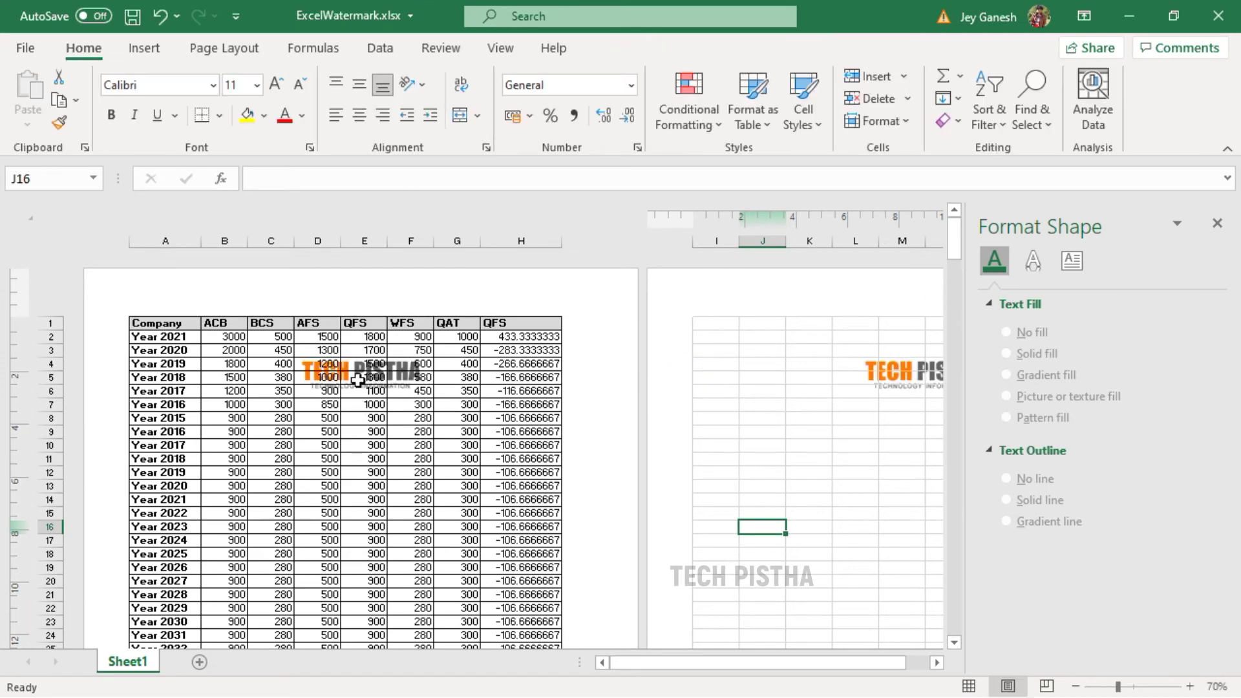
Check the logo on the page, then reopen the centre header for editing.
{"action": "scroll", "coordinate": [585, 425], "scroll_direction": "down", "scroll_amount": 16}
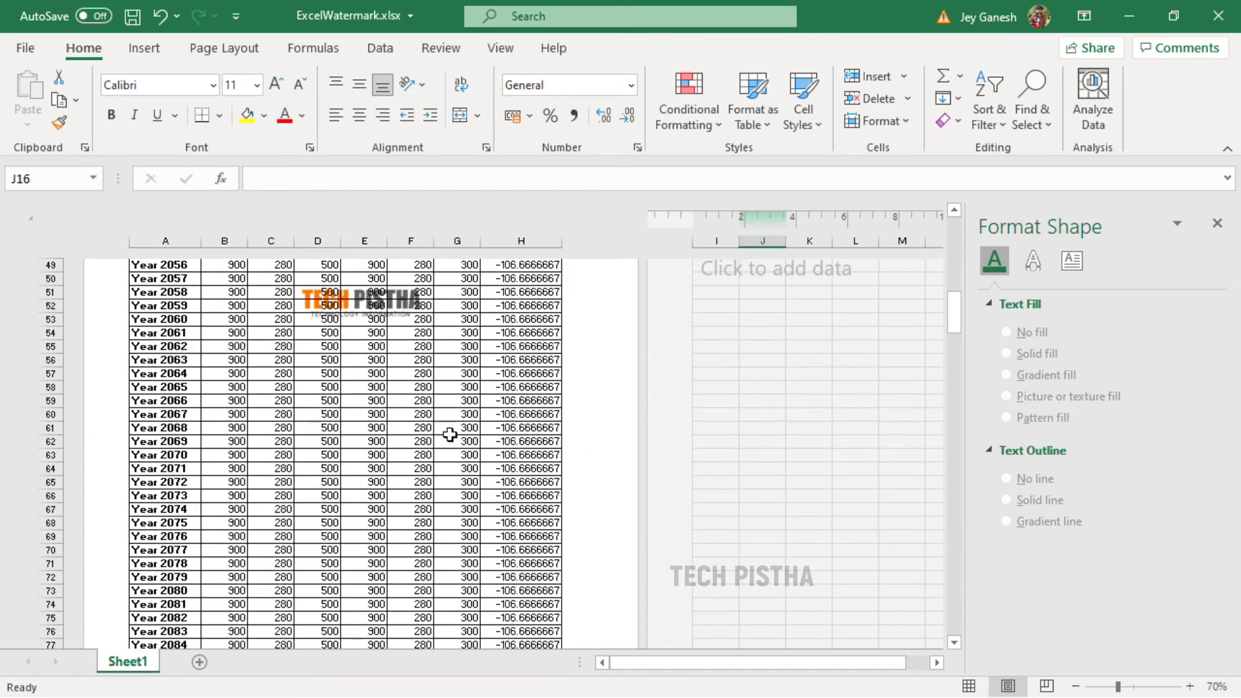
{"action": "scroll", "coordinate": [570, 408], "scroll_direction": "down", "scroll_amount": 13}
{"action": "scroll", "coordinate": [570, 412], "scroll_direction": "up", "scroll_amount": 20}
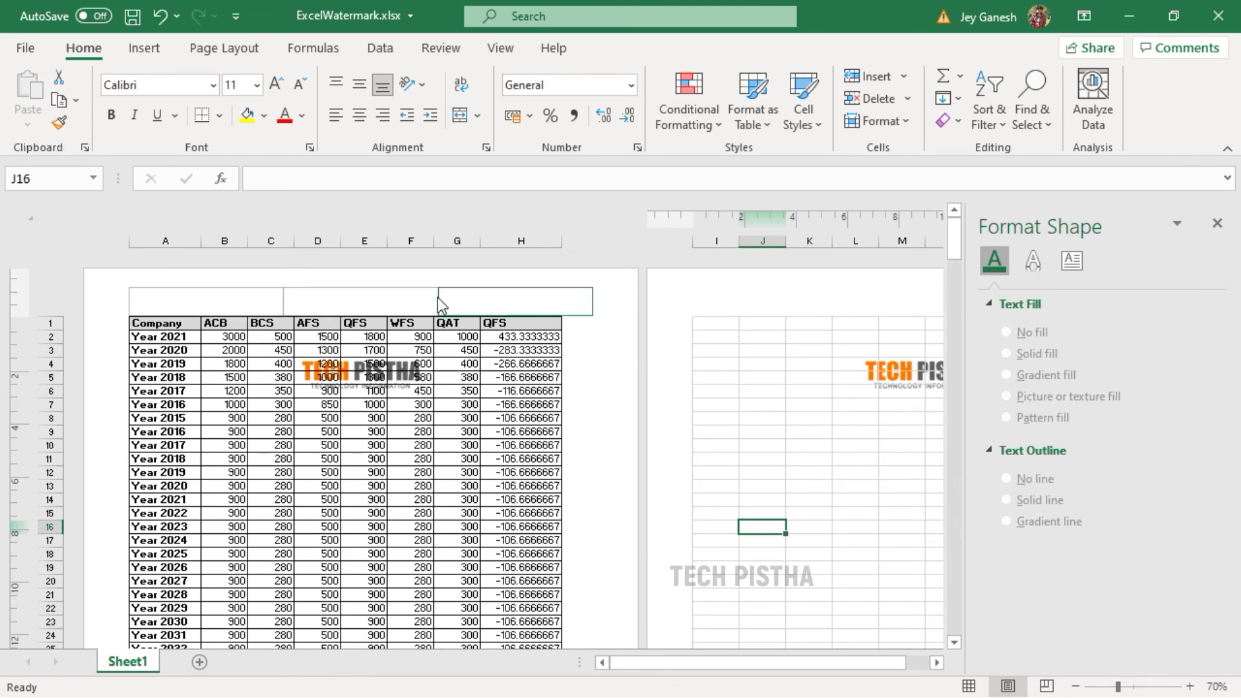
{"action": "left_click", "coordinate": [387, 292]}
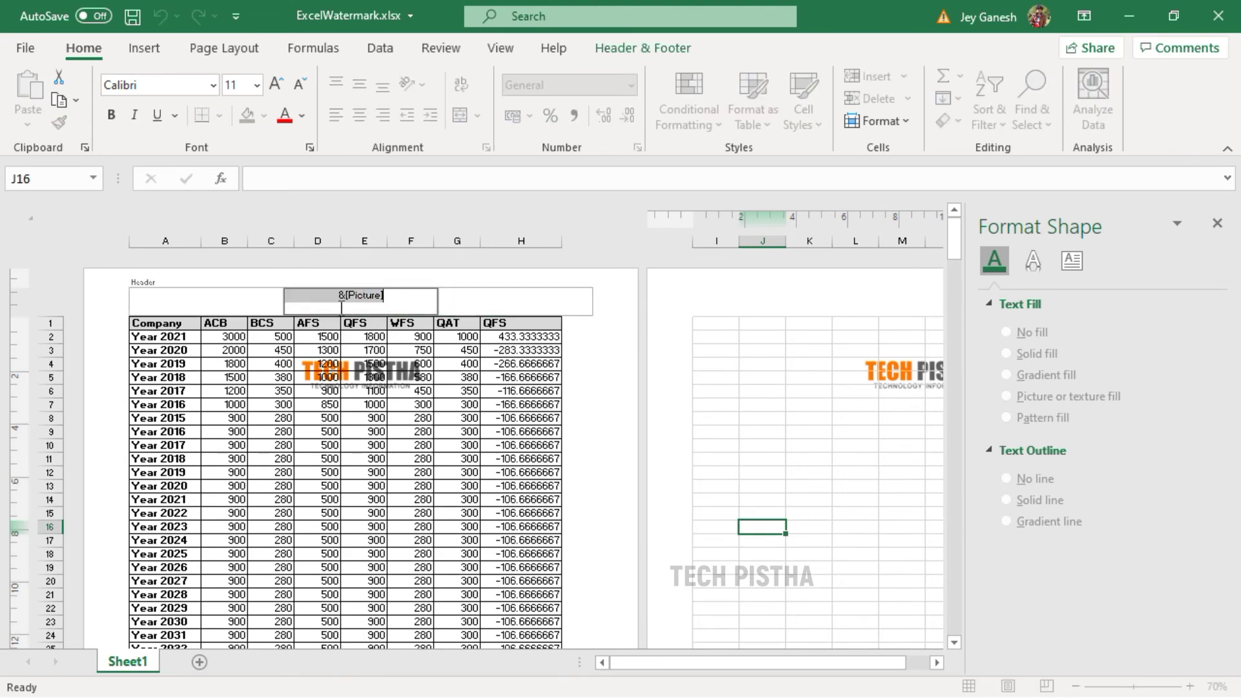
{"action": "left_click", "coordinate": [386, 296]}
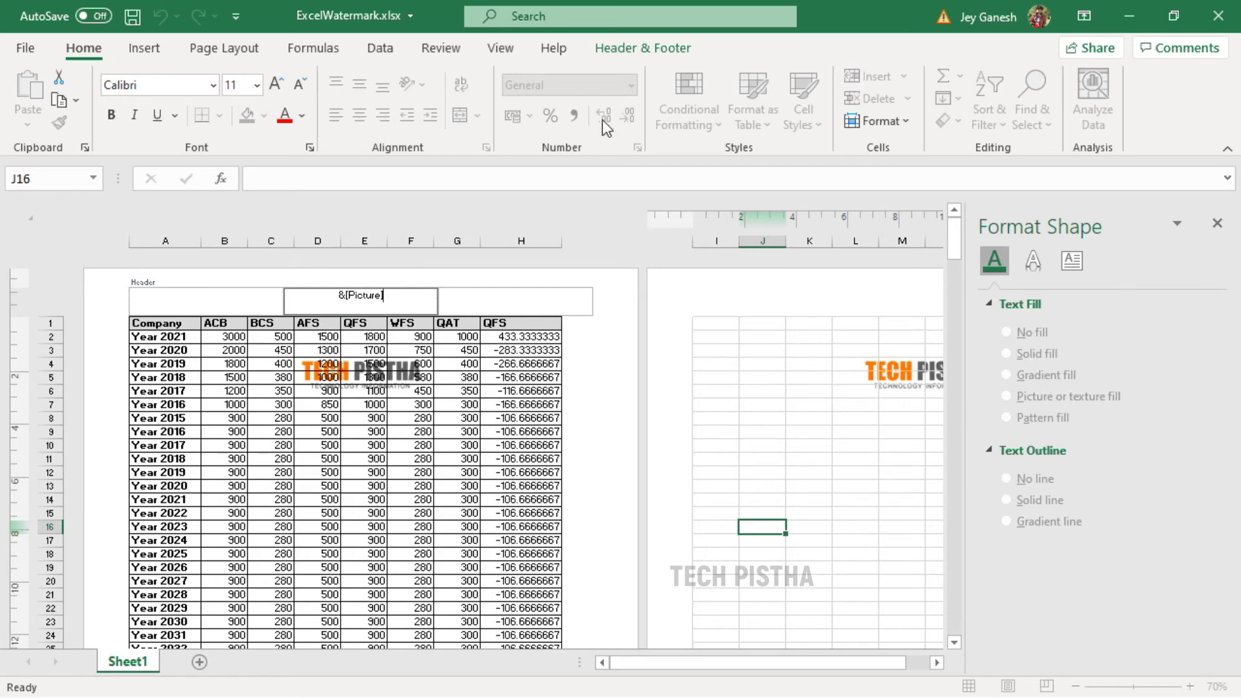
{"action": "left_click", "coordinate": [645, 49]}
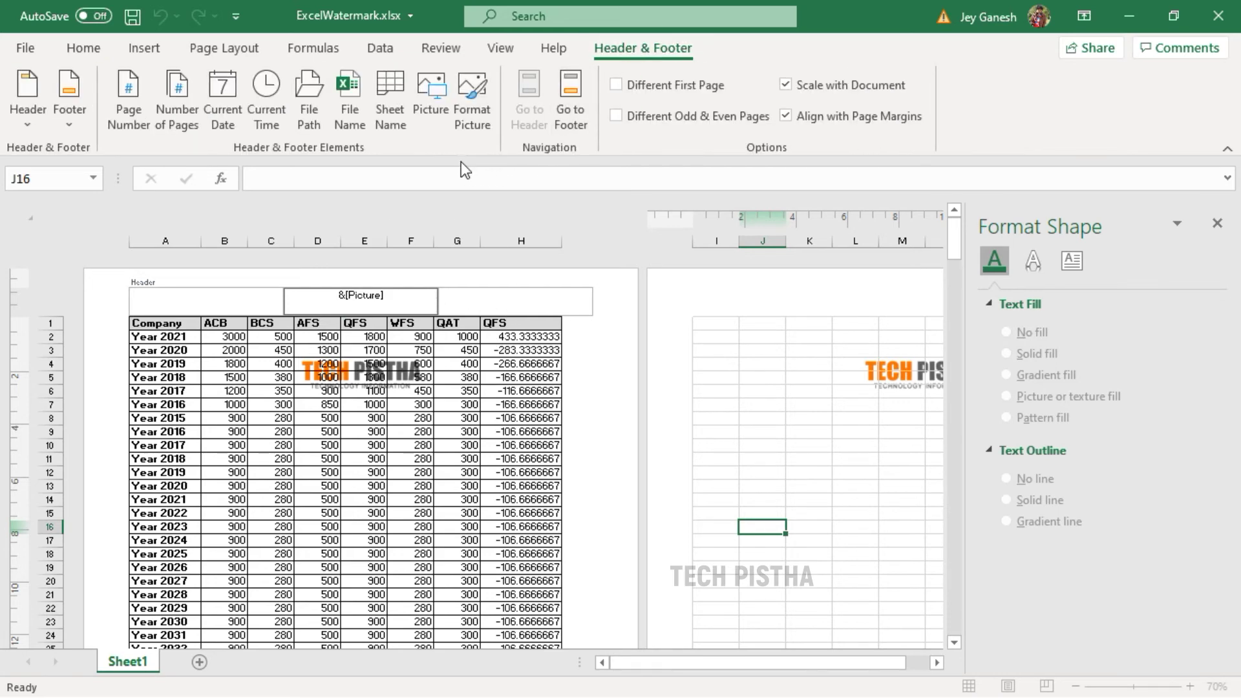
Set the header logo's colour mode to Washout in Format Picture.
{"action": "left_click", "coordinate": [478, 129]}
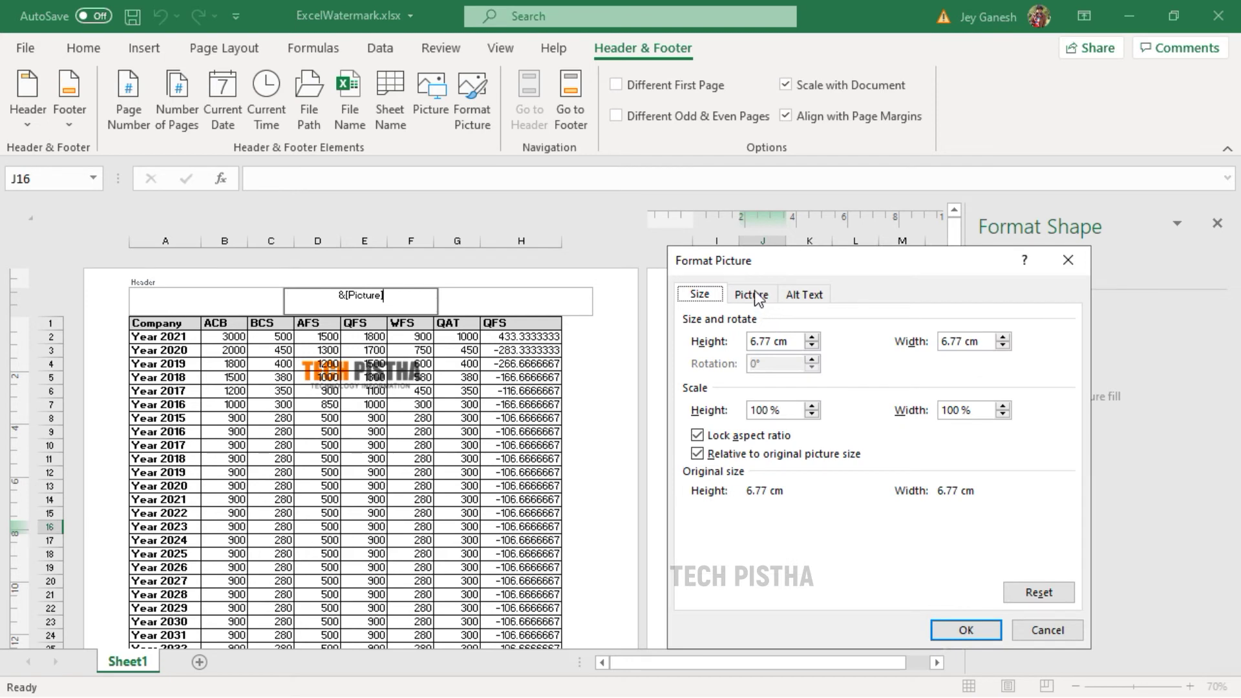
{"action": "left_click", "coordinate": [760, 299]}
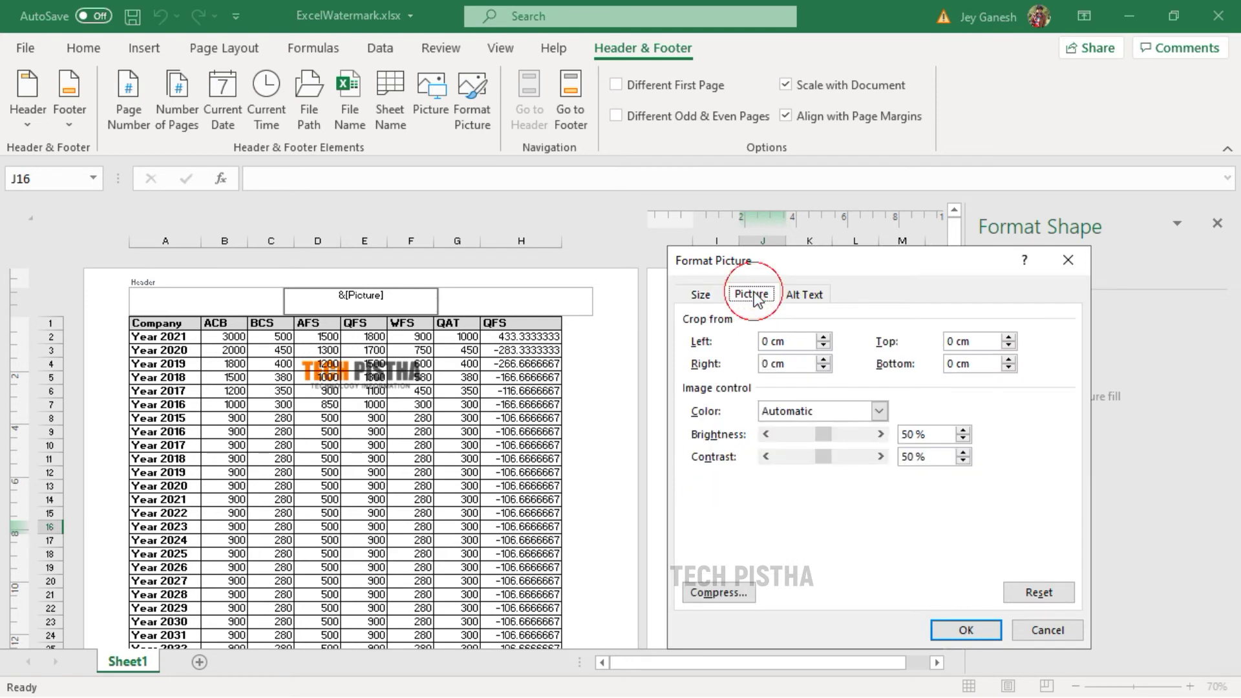
{"action": "left_click", "coordinate": [880, 411]}
{"action": "left_click", "coordinate": [801, 469]}
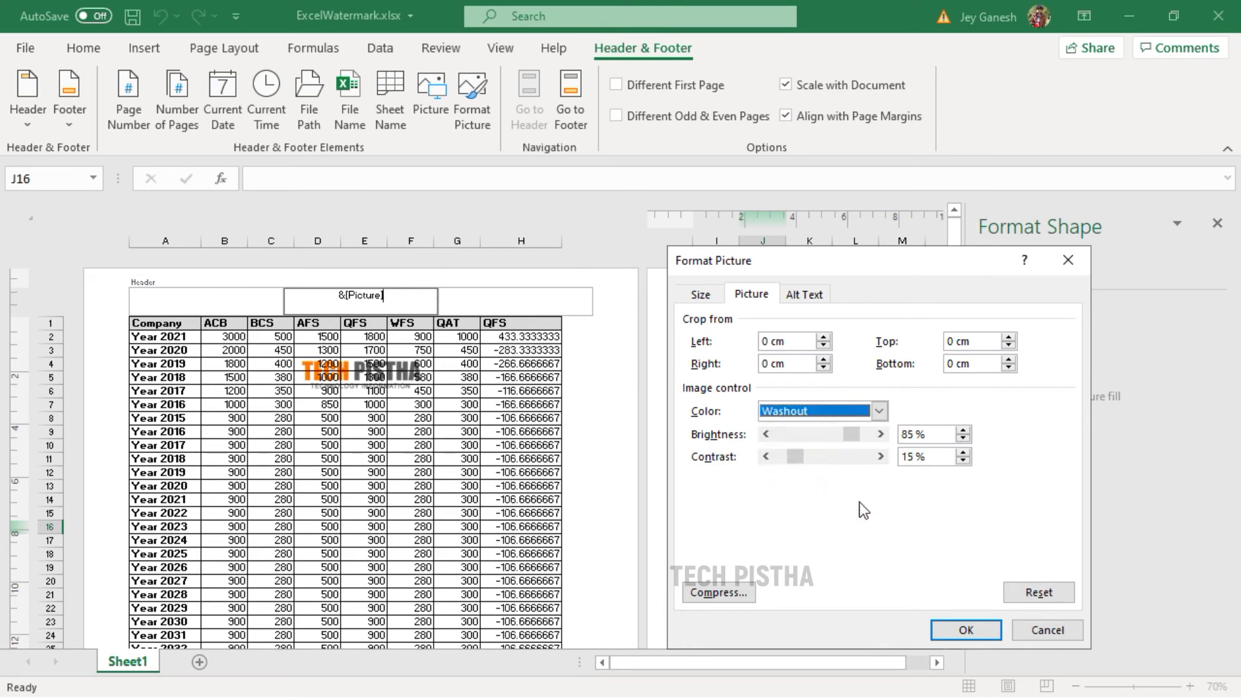
{"action": "left_click", "coordinate": [968, 631]}
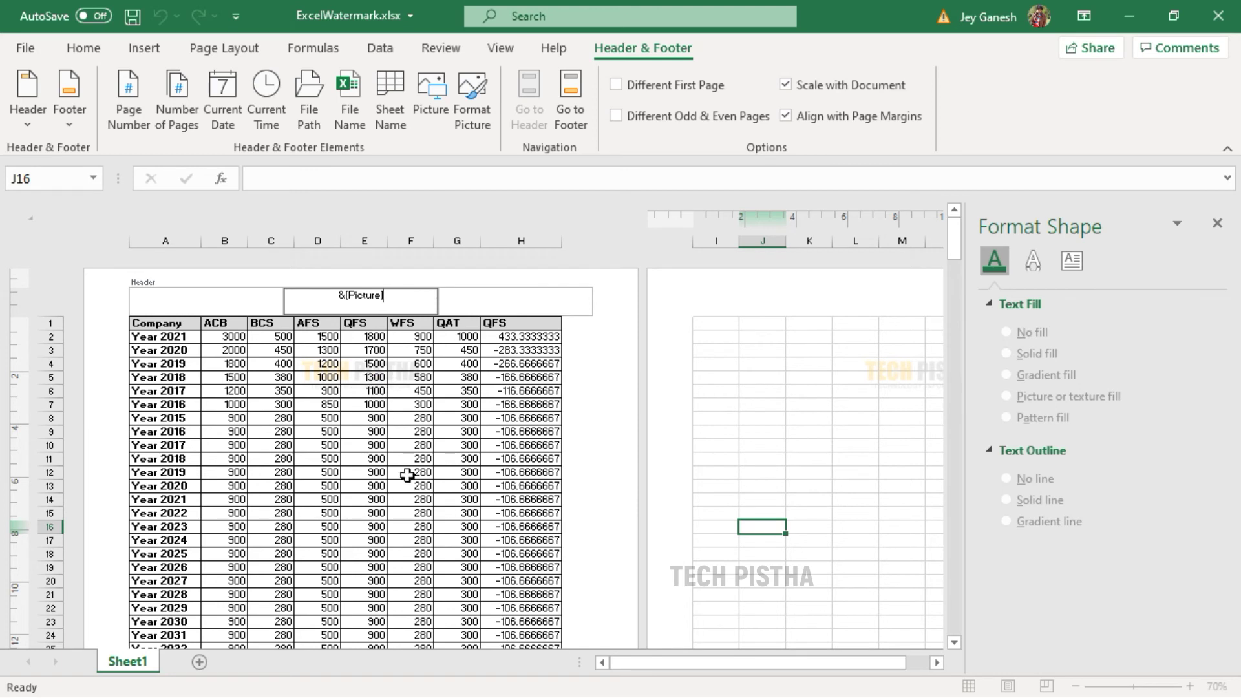
Add blank lines before &[Picture] in the centre header to lower the logo into the table.
{"action": "left_click", "coordinate": [334, 292]}
{"action": "key", "text": "Return"}
{"action": "key", "text": "Return"}
{"action": "key", "text": "Return"}
{"action": "key", "text": "Return"}
{"action": "key", "text": "Return"}
{"action": "key", "text": "Return"}
{"action": "key", "text": "Return"}
{"action": "key", "text": "Return"}
{"action": "key", "text": "Return"}
{"action": "key", "text": "Return"}
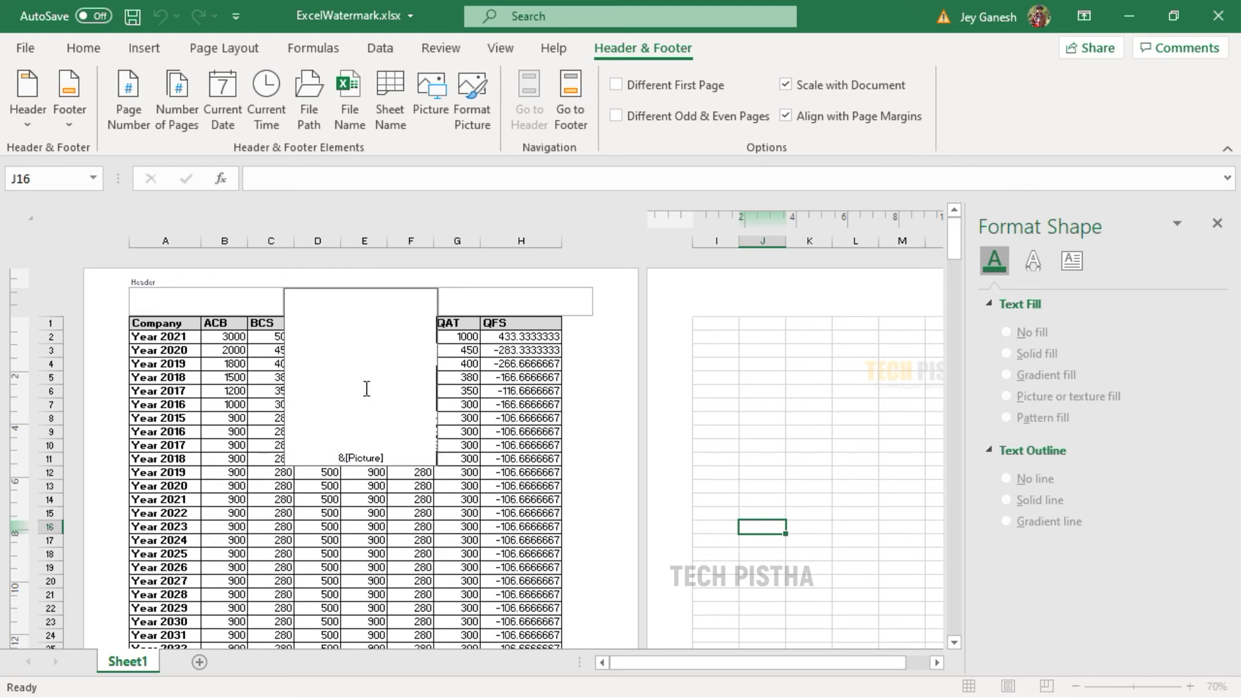
{"action": "left_click", "coordinate": [656, 424]}
{"action": "scroll", "coordinate": [644, 457], "scroll_direction": "down", "scroll_amount": 2}
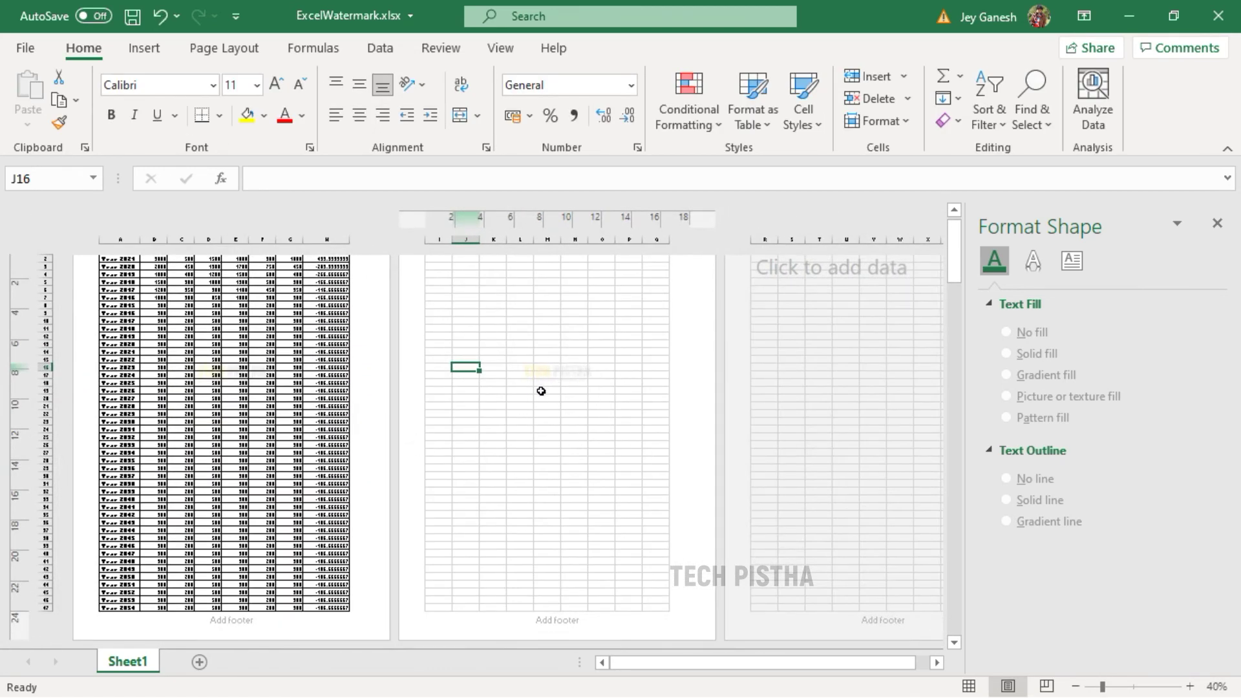
{"action": "scroll", "coordinate": [225, 405], "scroll_direction": "up", "scroll_amount": 3}
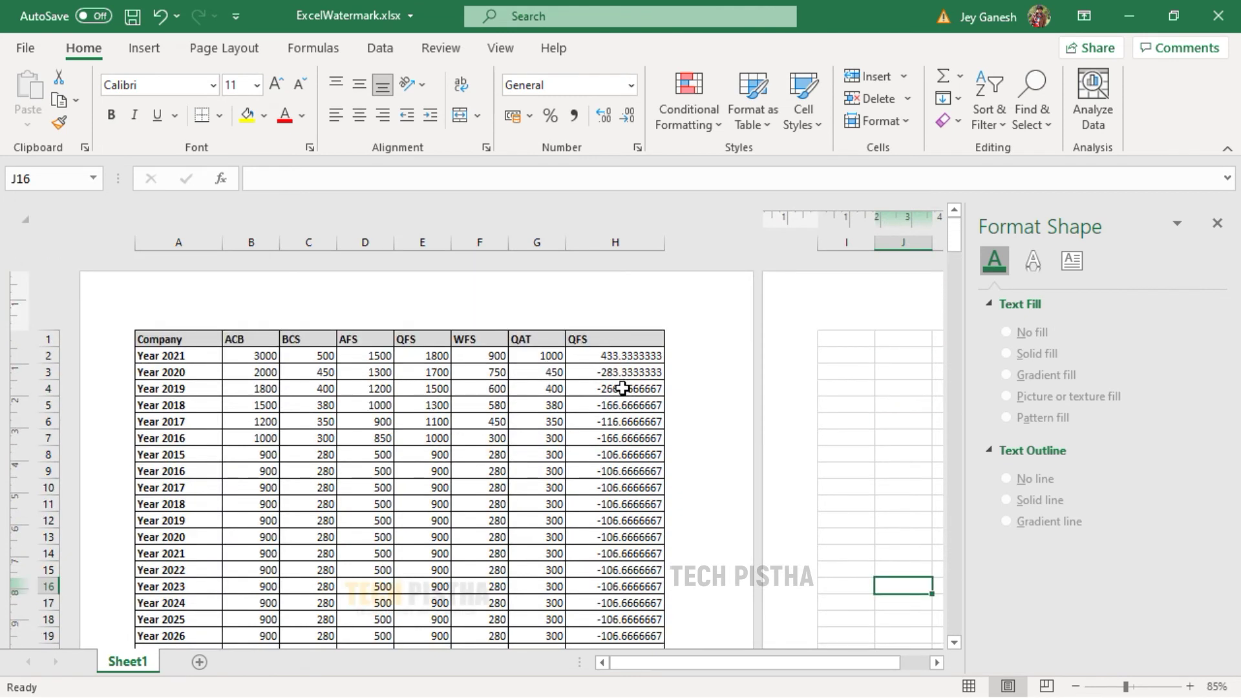
{"action": "left_click", "coordinate": [394, 308]}
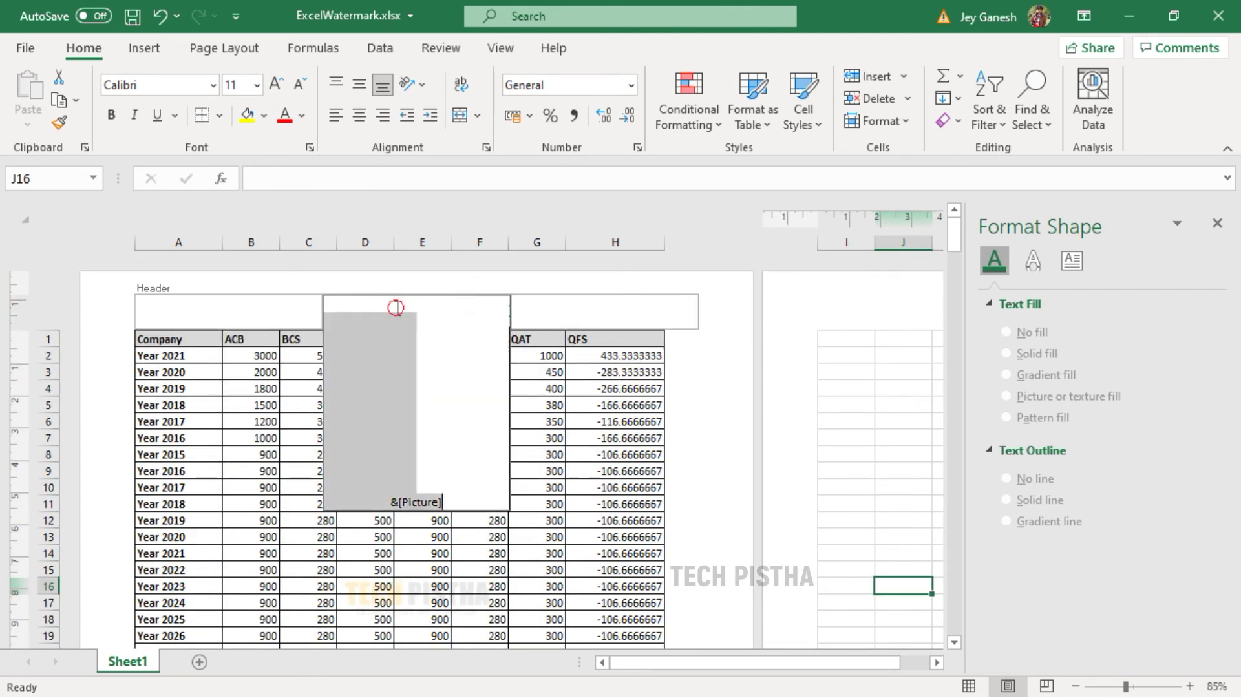
{"action": "key", "text": "Return"}
{"action": "key", "text": "Return"}
{"action": "key", "text": "Return"}
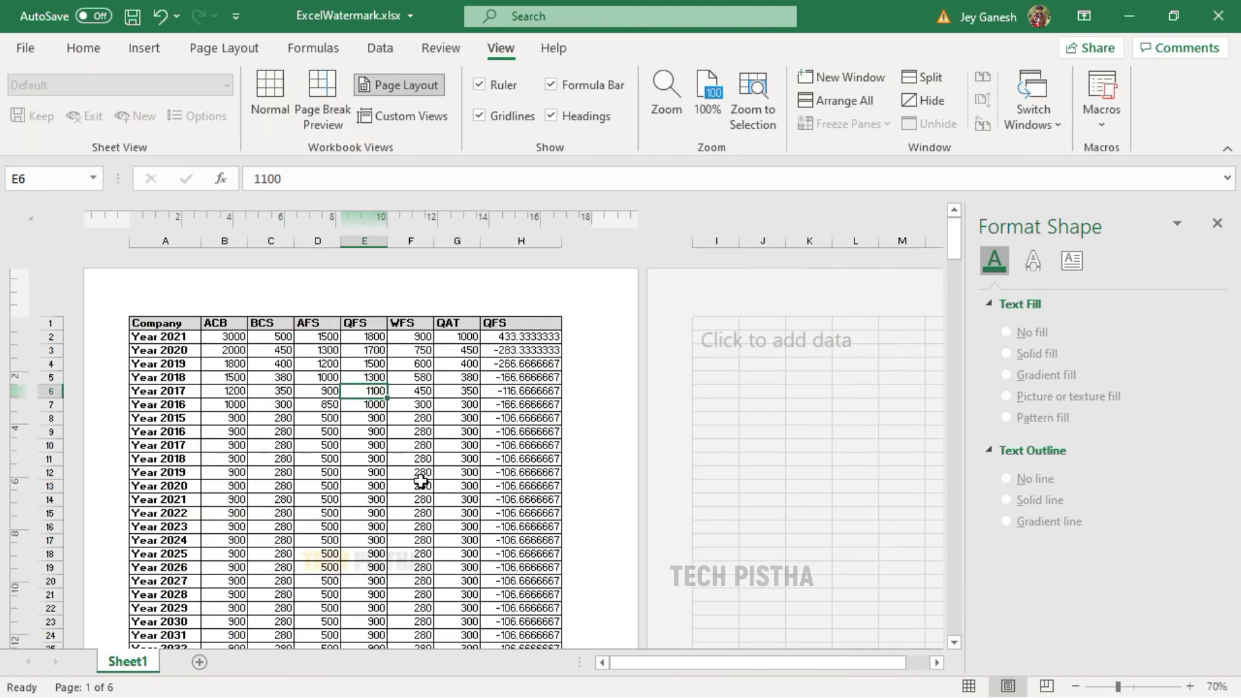
{"action": "scroll", "coordinate": [421, 479], "scroll_direction": "down", "scroll_amount": 5}
{"action": "scroll", "coordinate": [419, 487], "scroll_direction": "up", "scroll_amount": 1}
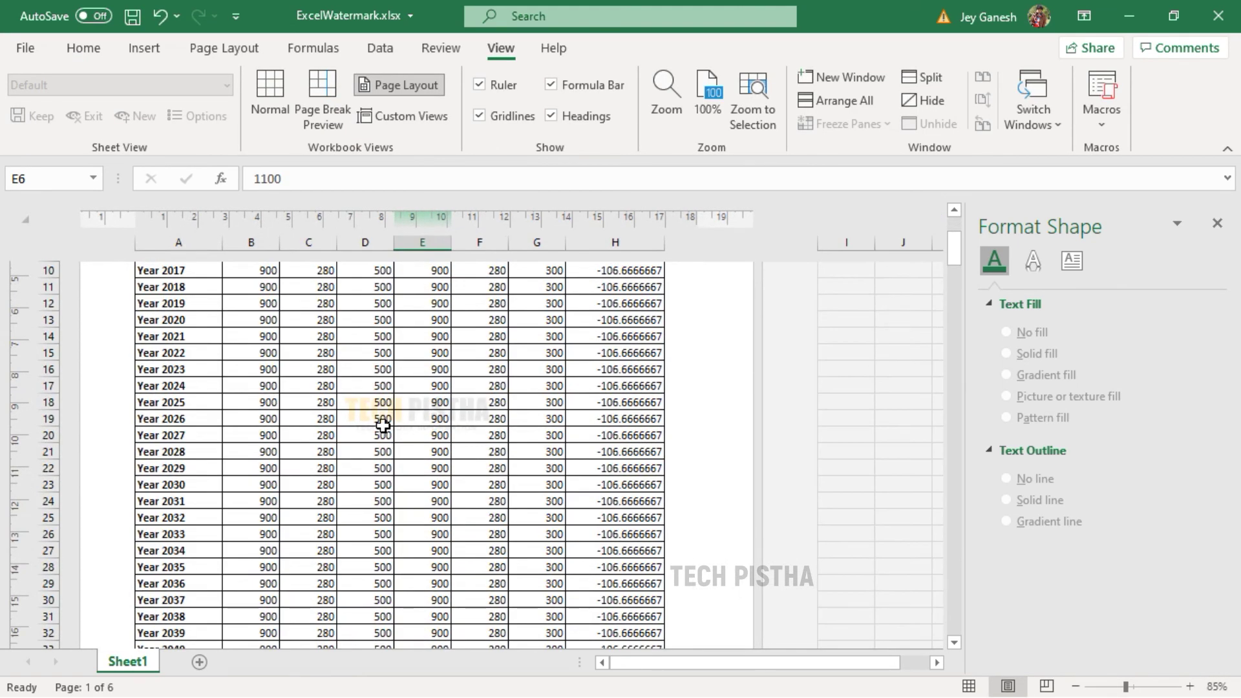
{"action": "scroll", "coordinate": [440, 497], "scroll_direction": "up", "scroll_amount": 3, "text": "ctrl"}
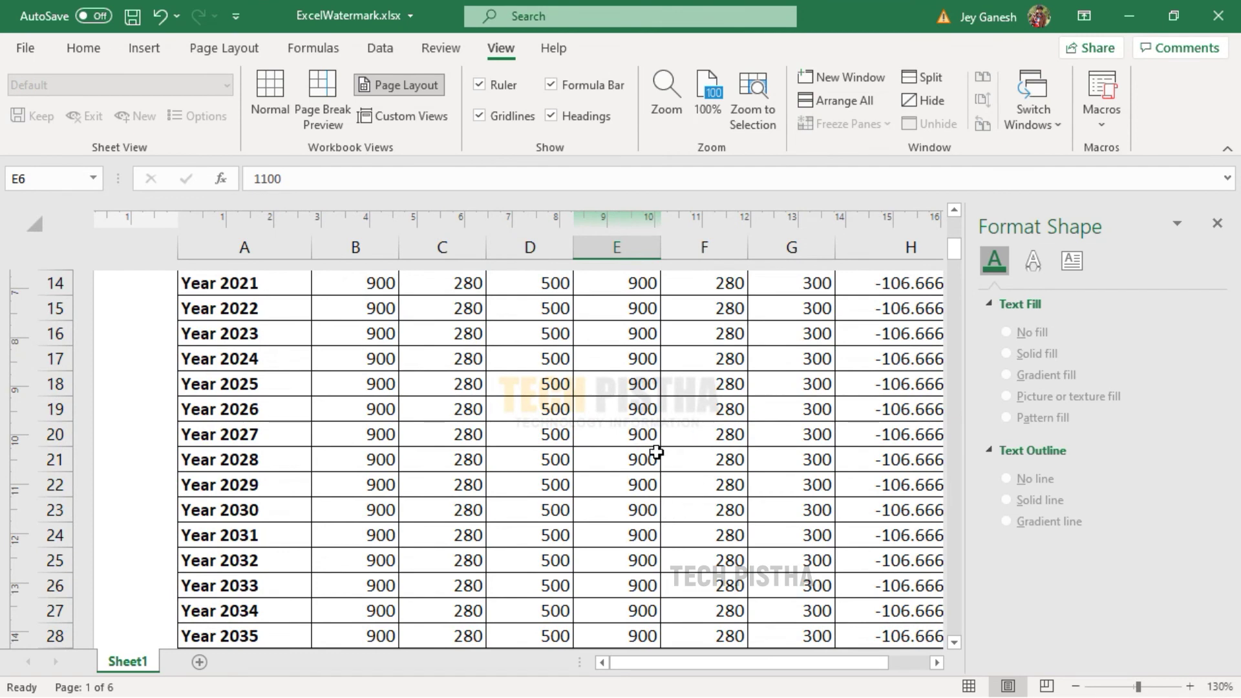
{"action": "scroll", "coordinate": [670, 452], "scroll_direction": "down", "scroll_amount": 3}
{"action": "scroll", "coordinate": [676, 446], "scroll_direction": "down", "scroll_amount": 1, "text": "ctrl"}
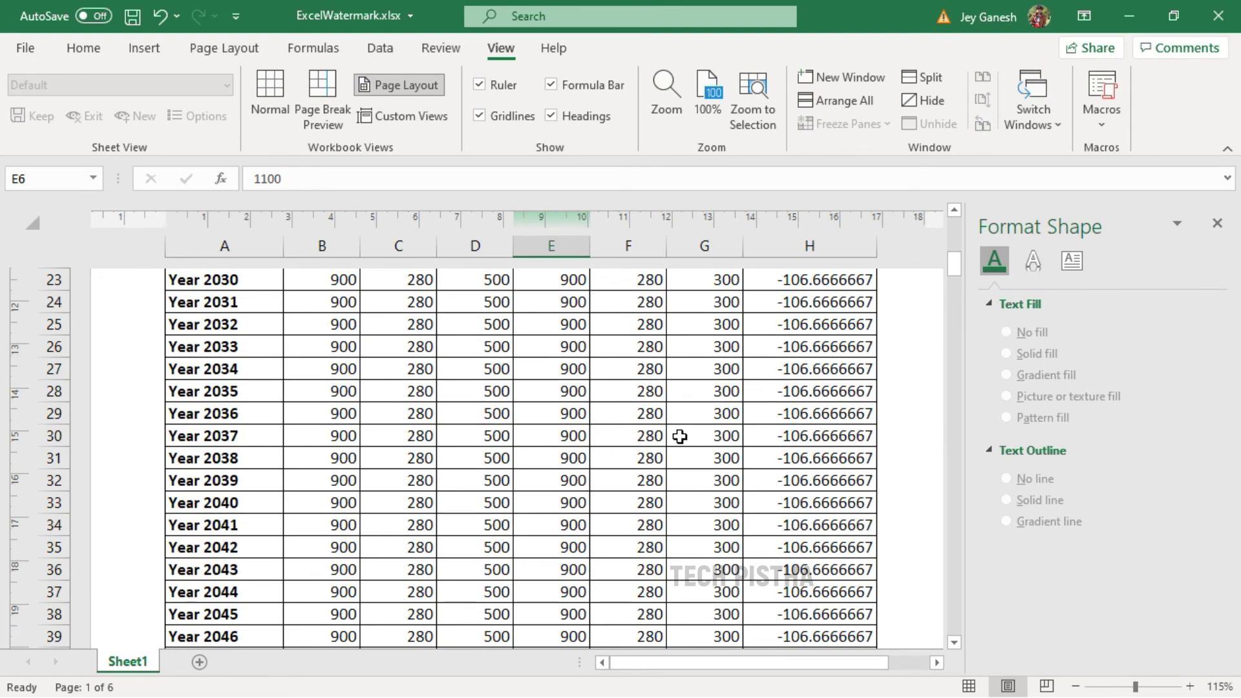